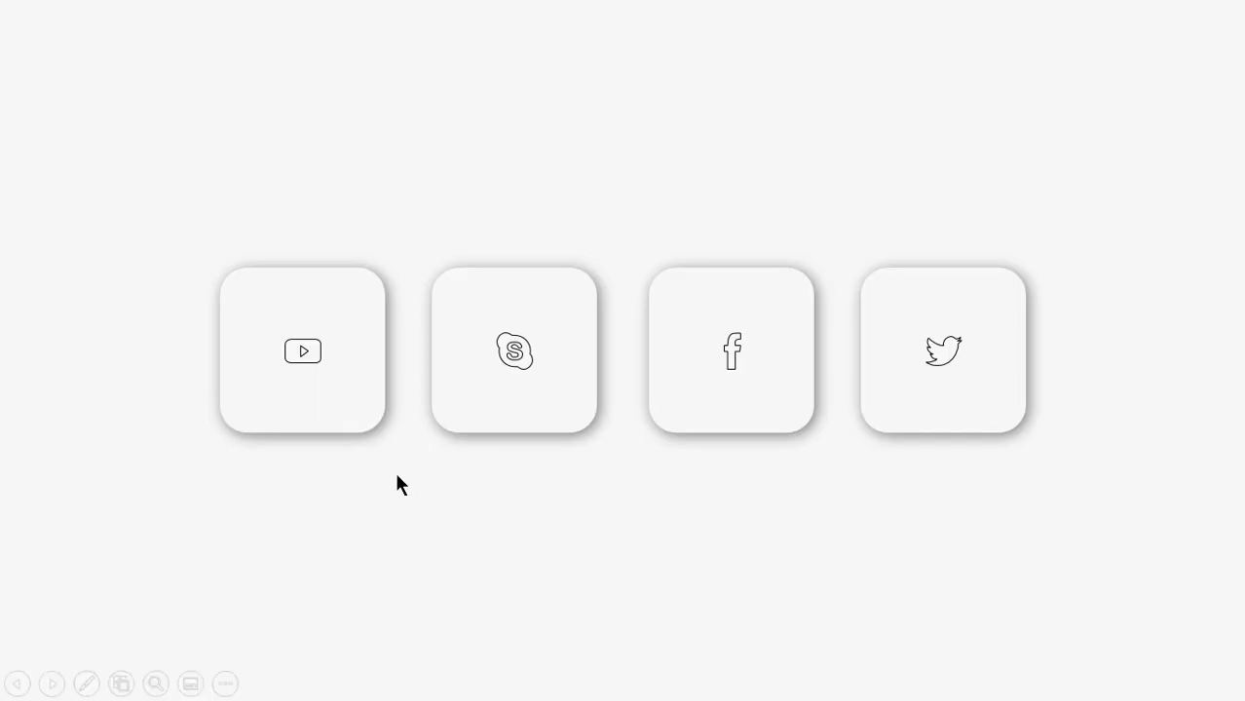
Step: In the slide show, press the YouTube, Skype, Facebook and Twitter buttons to preview their pressed states
{"action": "left_click", "coordinate": [314, 410]}
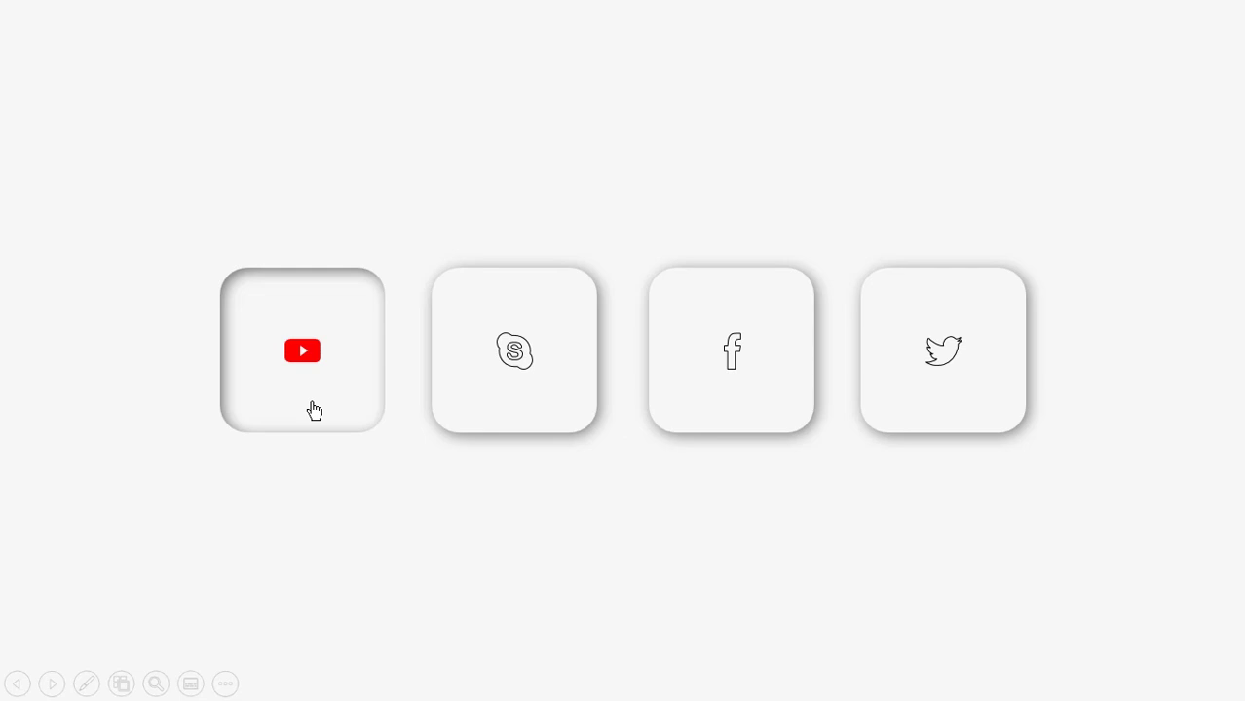
{"action": "left_click", "coordinate": [537, 411]}
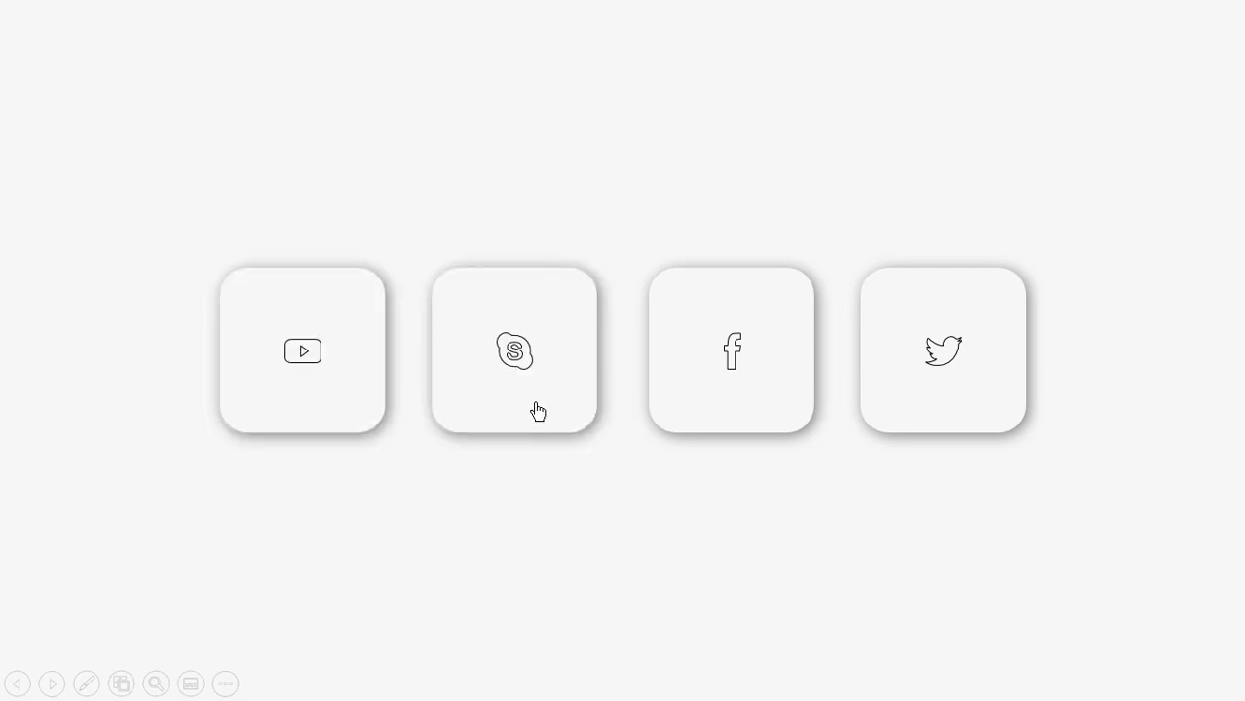
{"action": "left_click", "coordinate": [706, 414]}
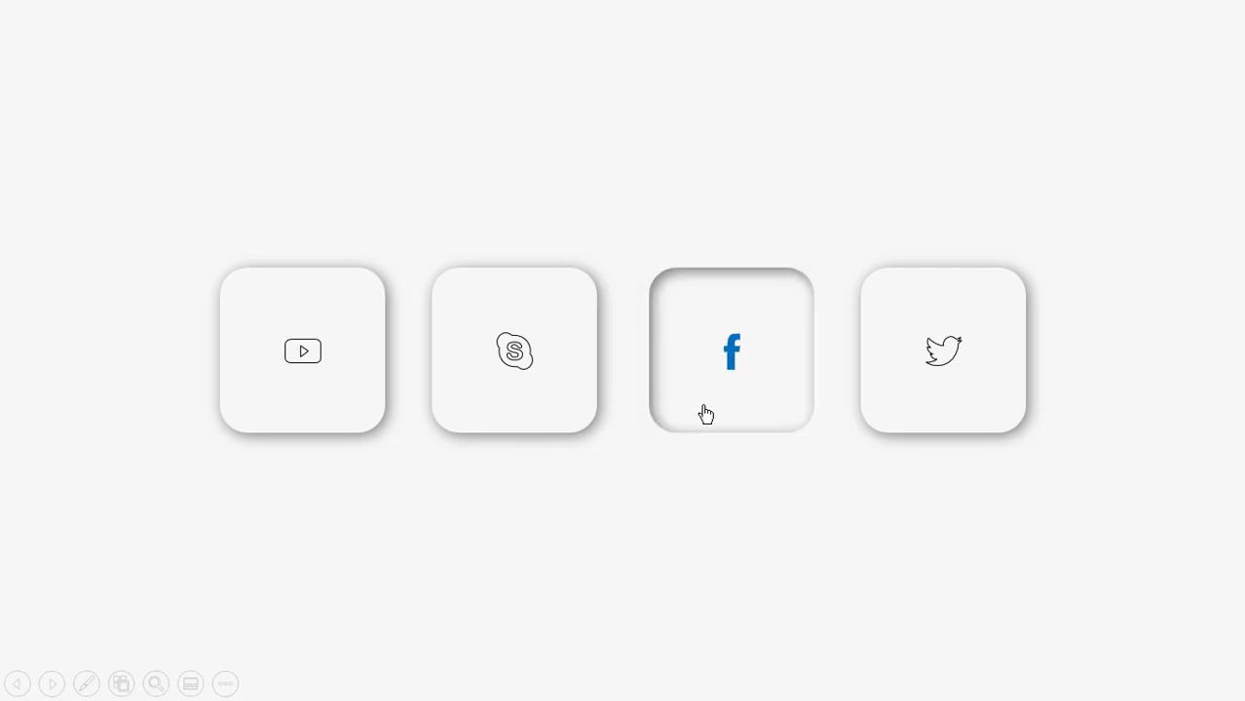
{"action": "left_click", "coordinate": [935, 412]}
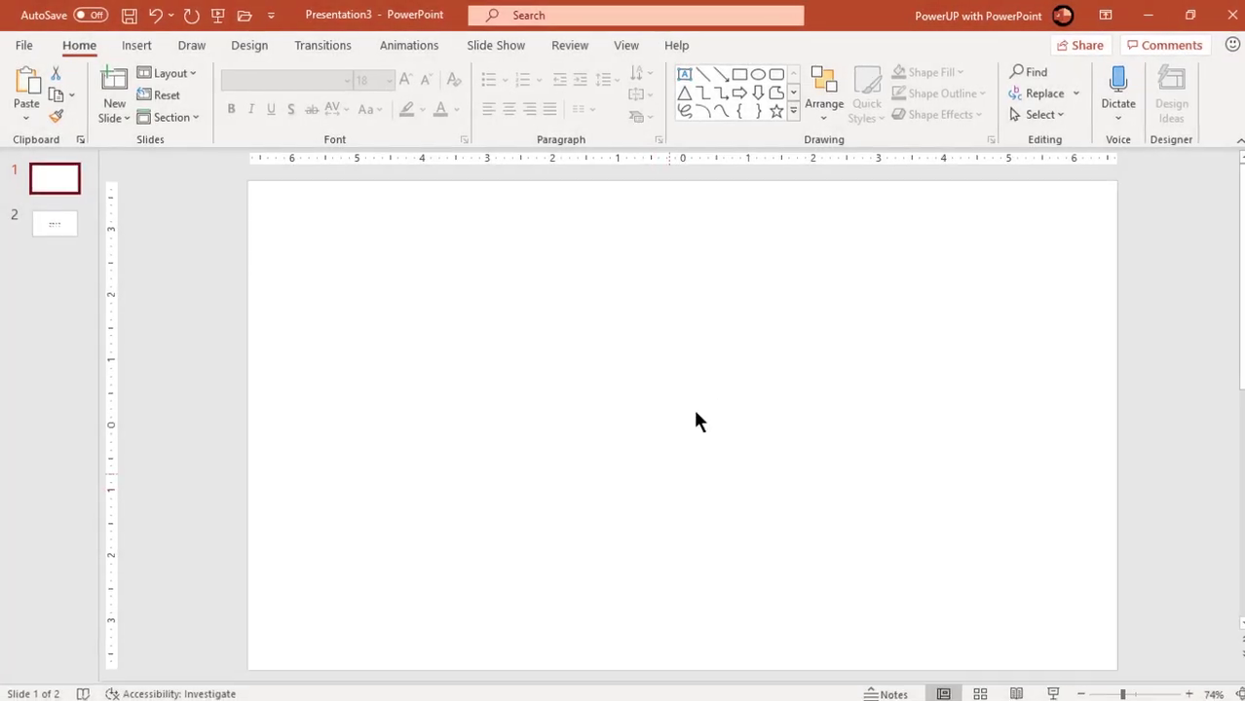
Step: Turn on the slide guides and give the slide background a light grey fill
{"action": "left_click", "coordinate": [627, 45]}
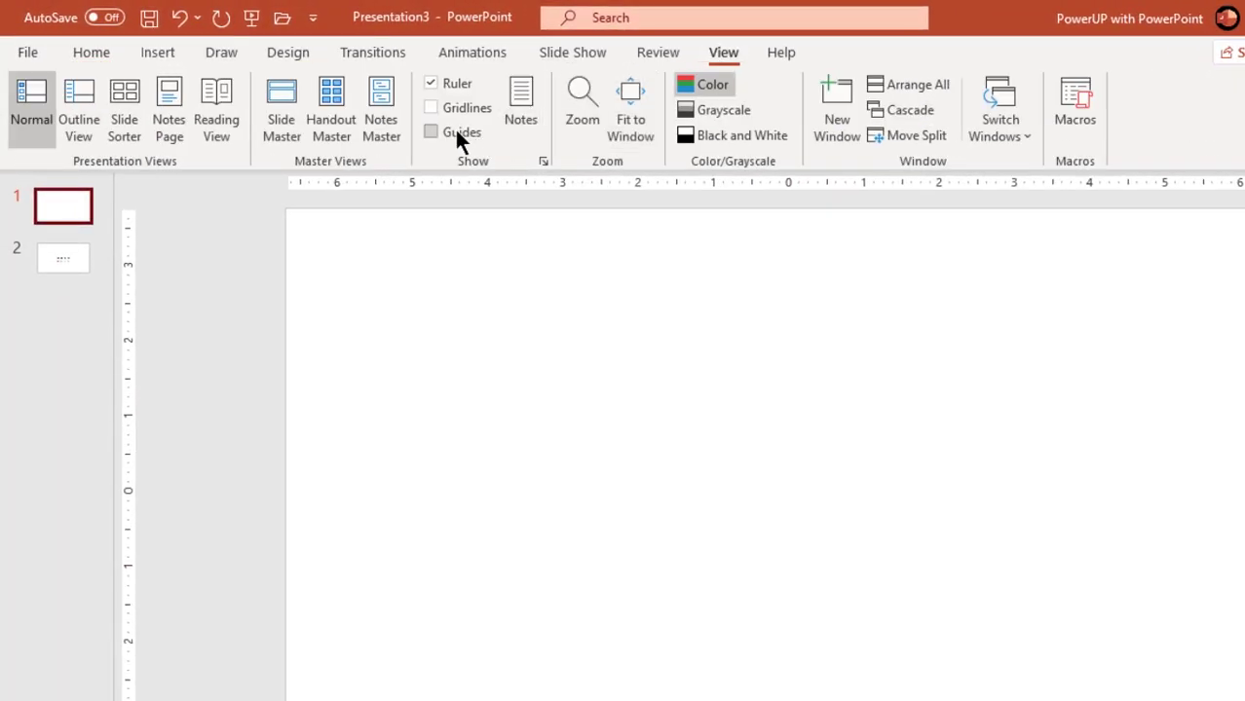
{"action": "left_click", "coordinate": [455, 131]}
{"action": "right_click", "coordinate": [735, 360]}
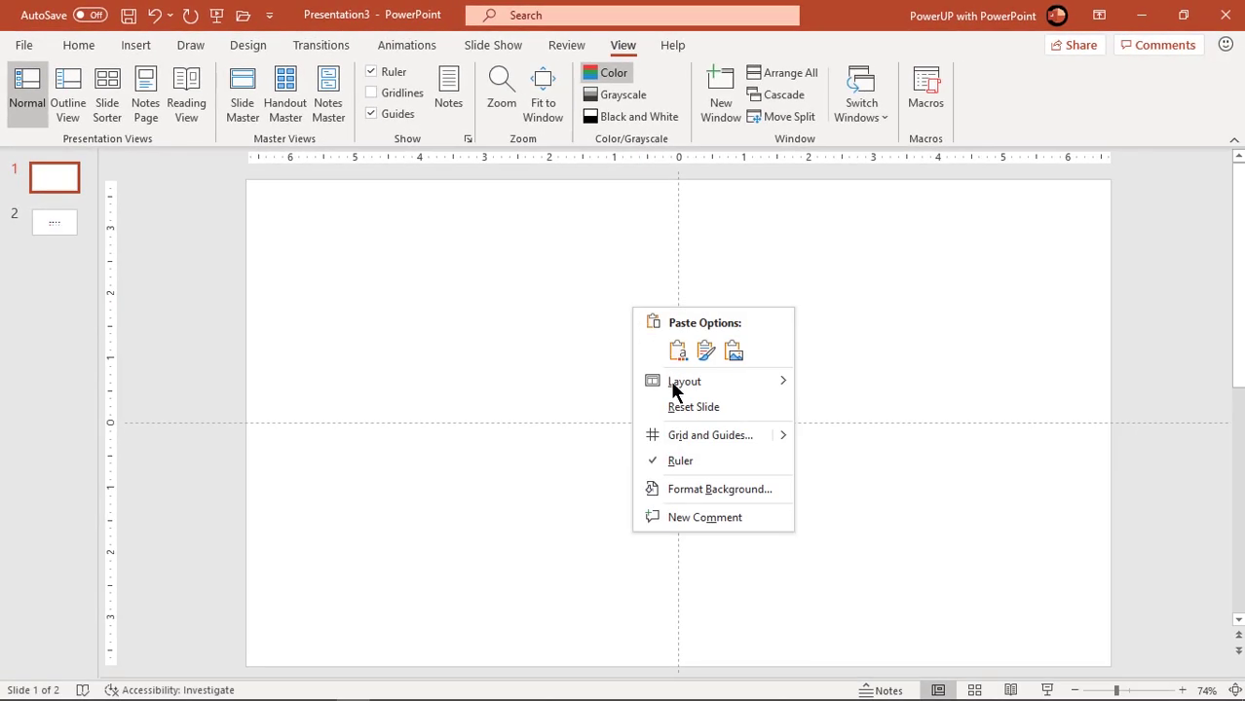
{"action": "left_click", "coordinate": [707, 489]}
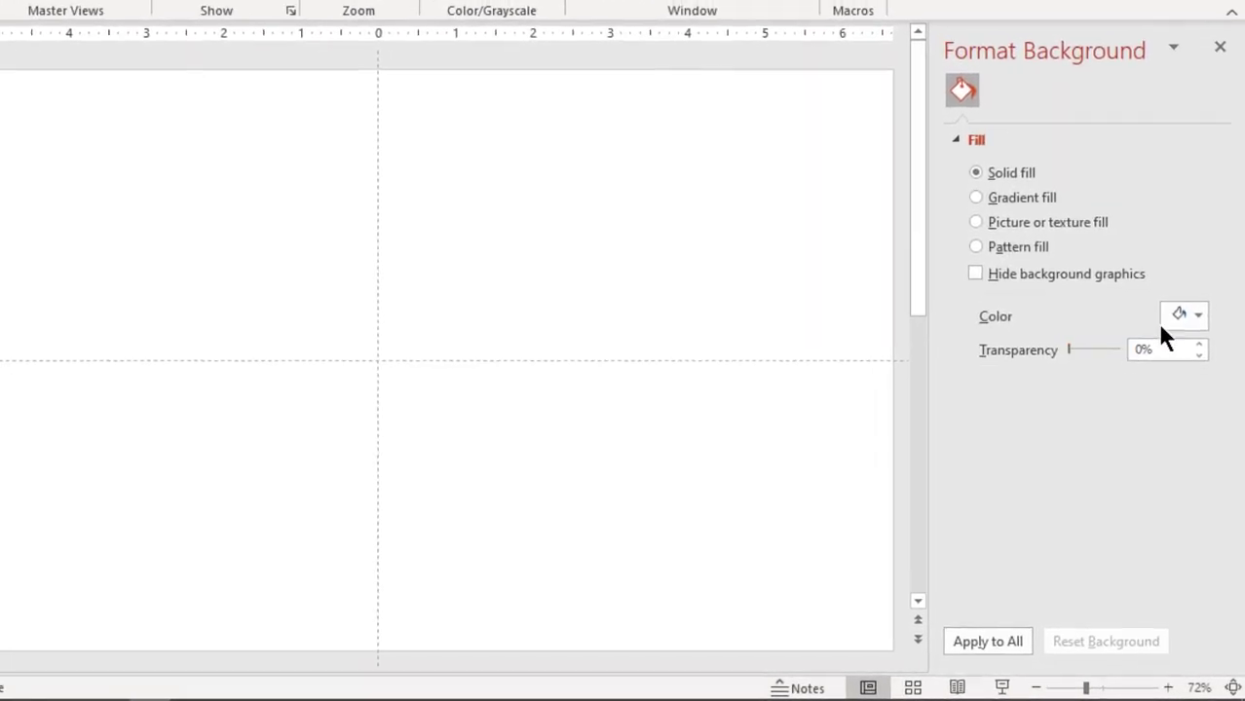
{"action": "left_click", "coordinate": [1190, 320]}
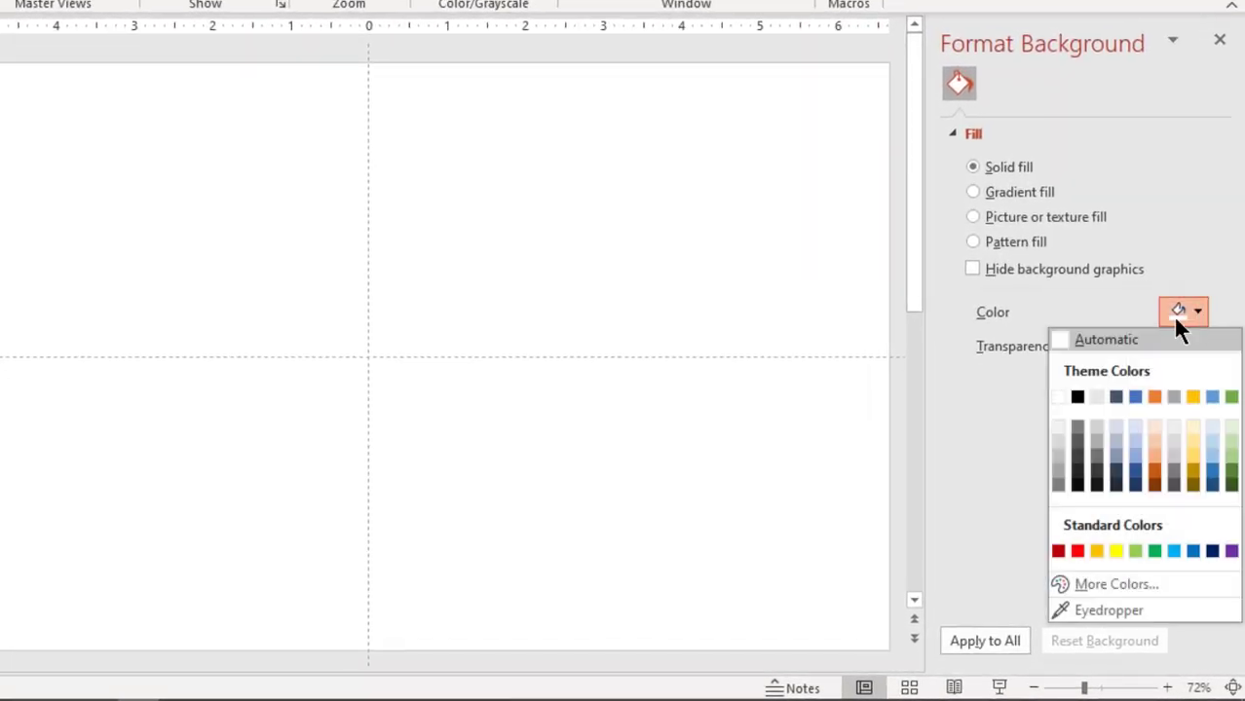
{"action": "left_click", "coordinate": [1062, 426]}
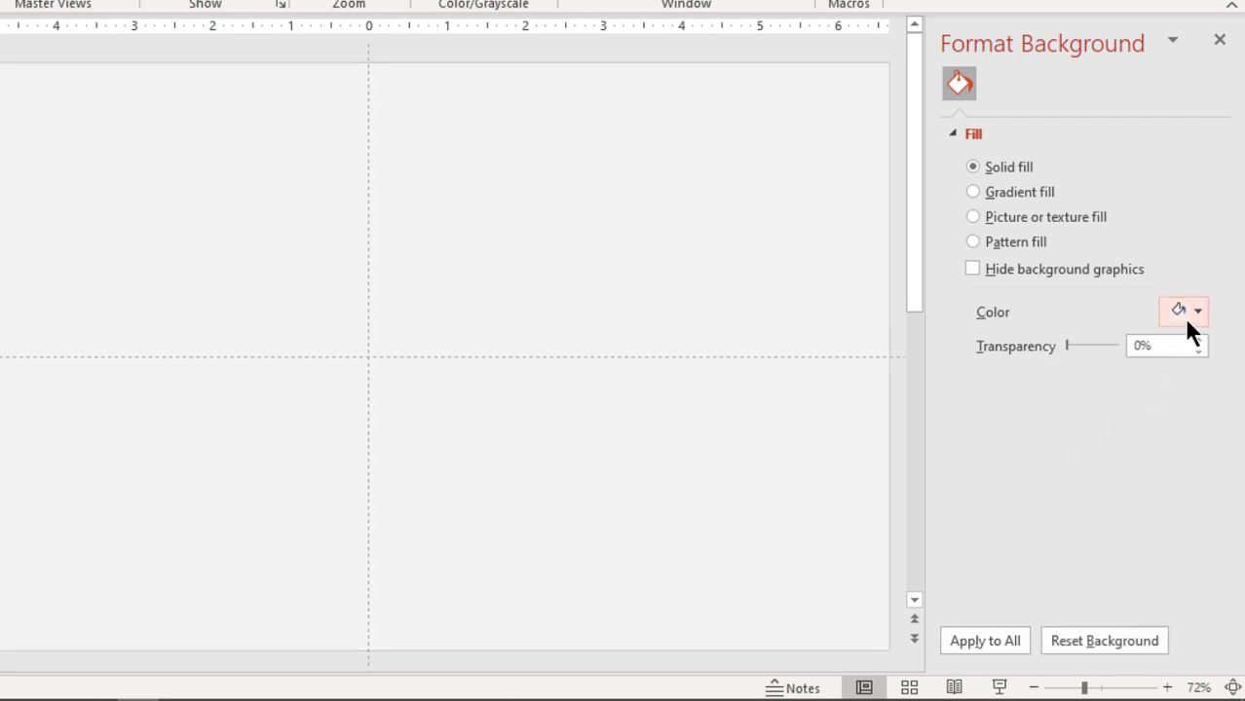
Step: Change the background to the custom colour RGB 247,247,247 (#F7F7F7)
{"action": "left_click", "coordinate": [1186, 320]}
{"action": "left_click", "coordinate": [1100, 583]}
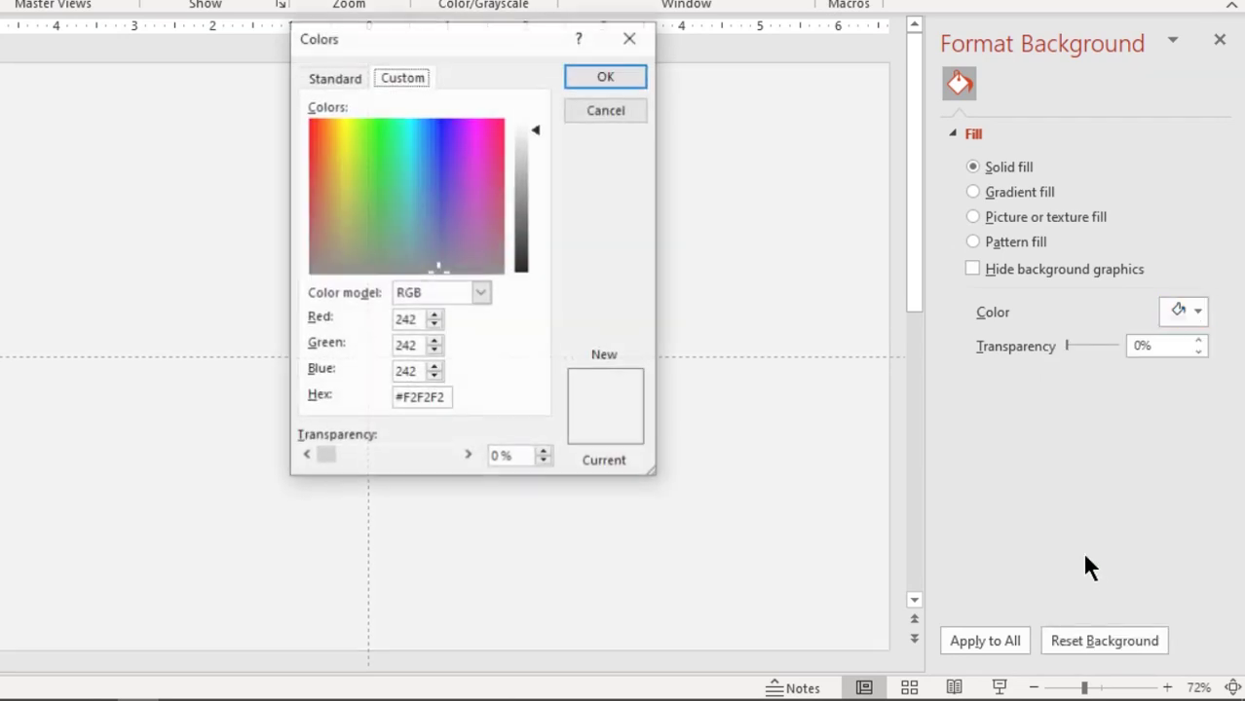
{"action": "left_click", "coordinate": [538, 130]}
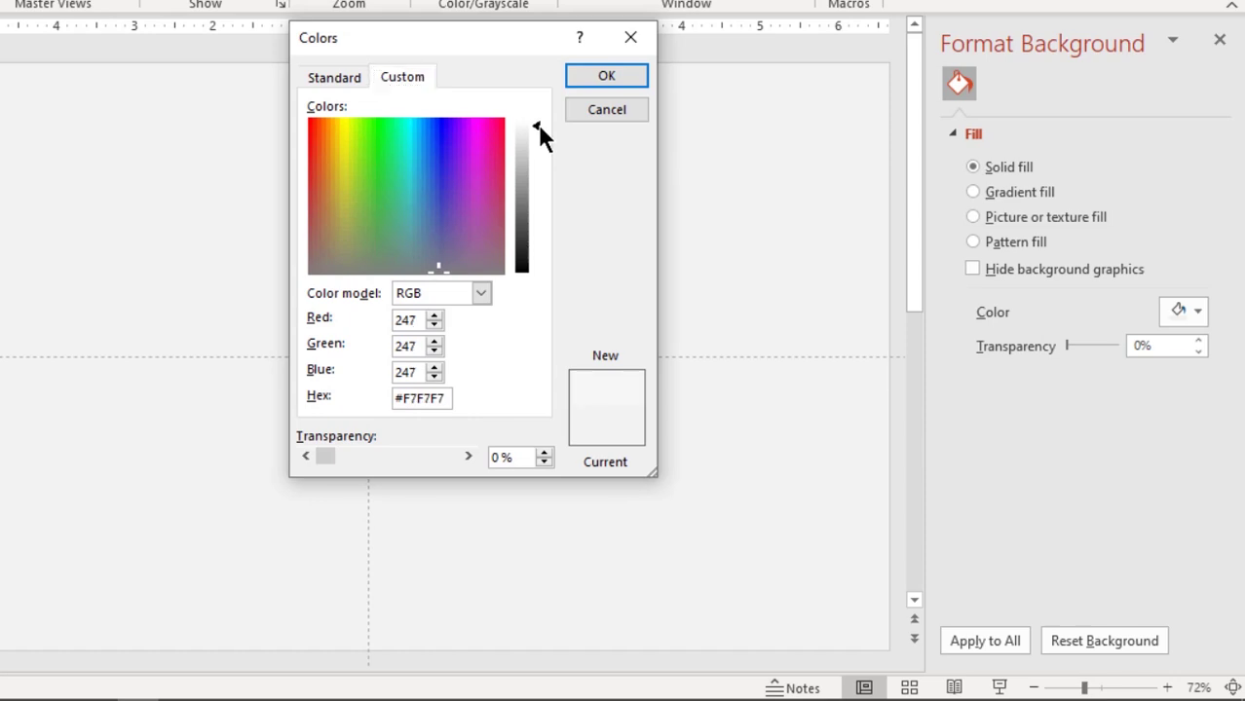
{"action": "left_click", "coordinate": [584, 80]}
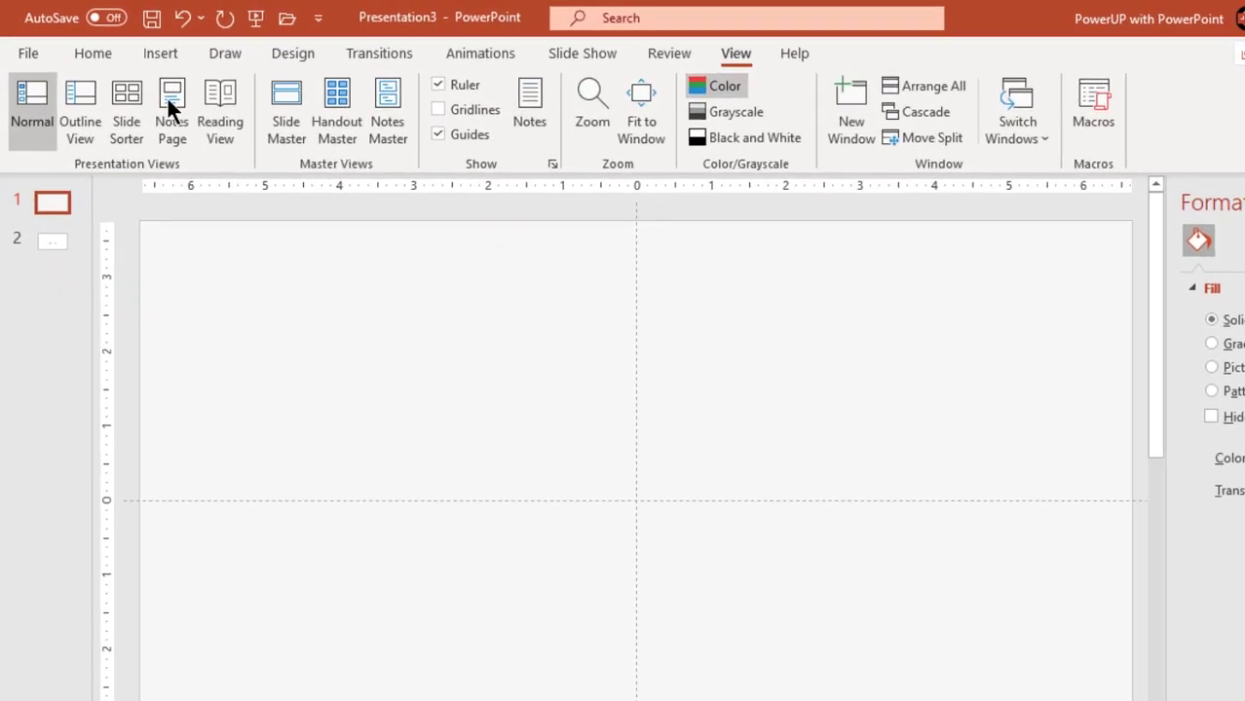
Step: Draw a blue rounded square left of centre on the guide, with no outline
{"action": "left_click", "coordinate": [159, 53]}
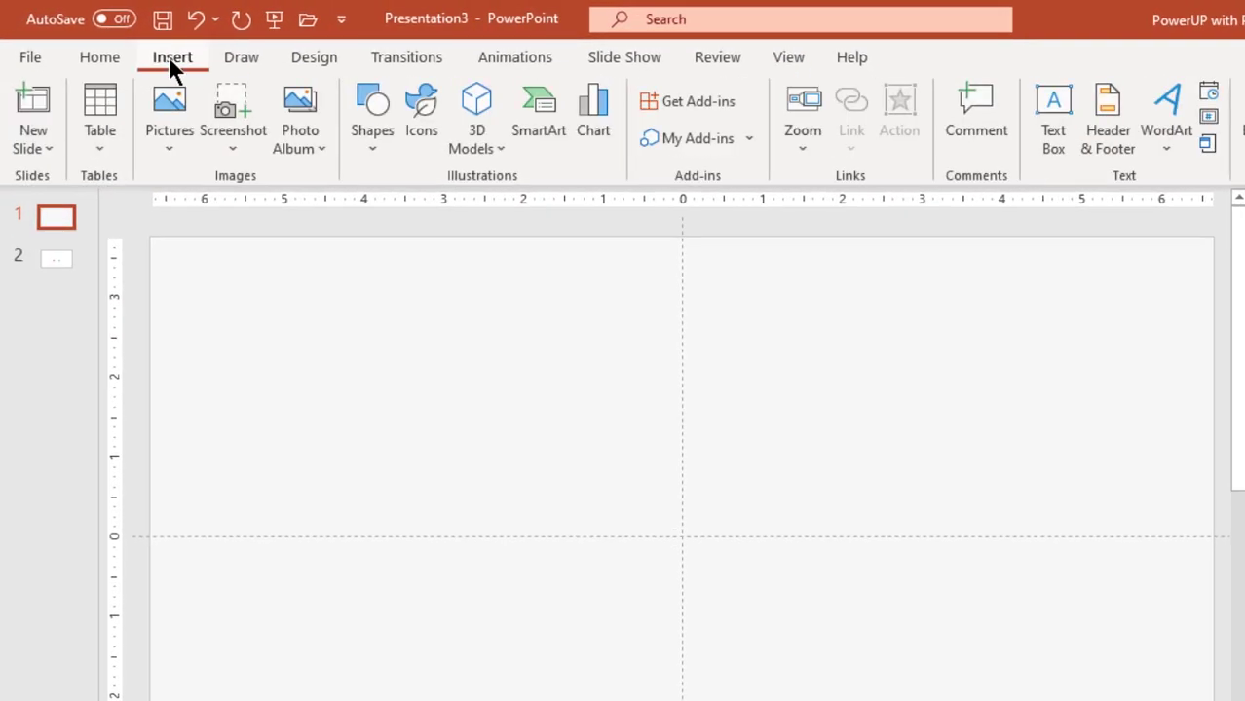
{"action": "left_click", "coordinate": [378, 151]}
{"action": "left_click", "coordinate": [477, 212]}
{"action": "left_click_drag", "start_coordinate": [315, 380], "coordinate": [426, 475]}
{"action": "left_click_drag", "start_coordinate": [349, 451], "coordinate": [348, 439]}
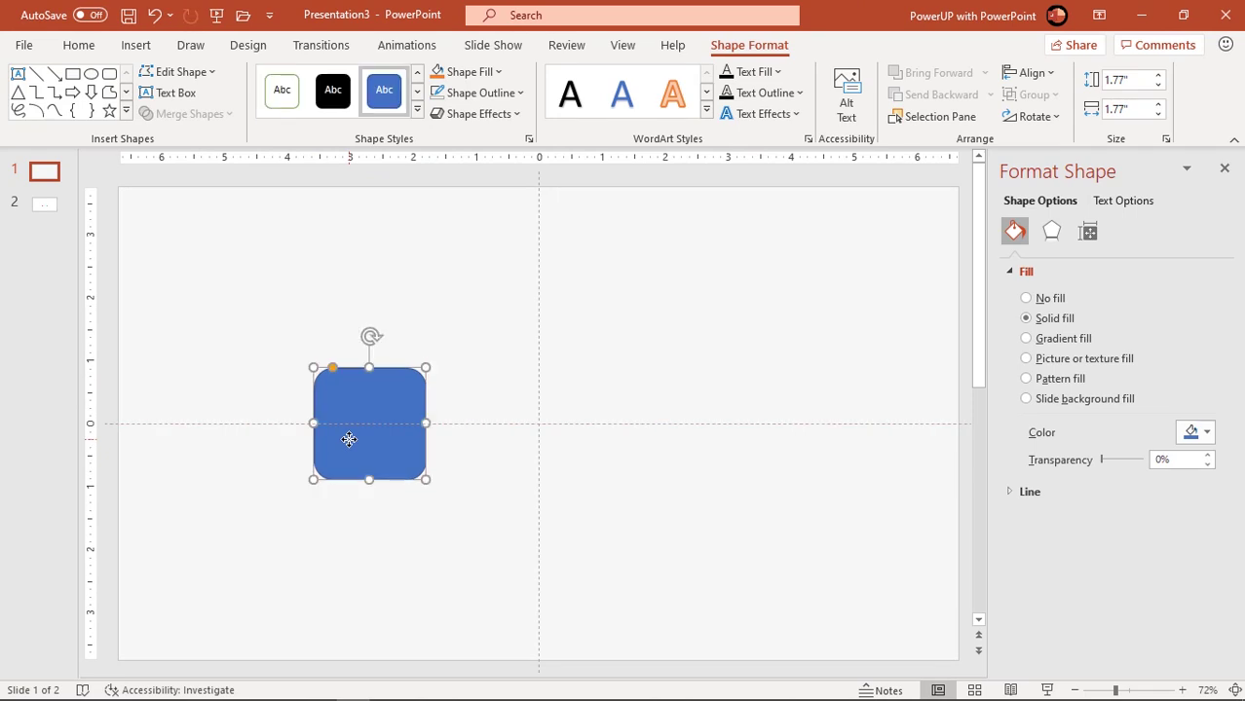
{"action": "left_click", "coordinate": [484, 94]}
{"action": "left_click", "coordinate": [477, 349]}
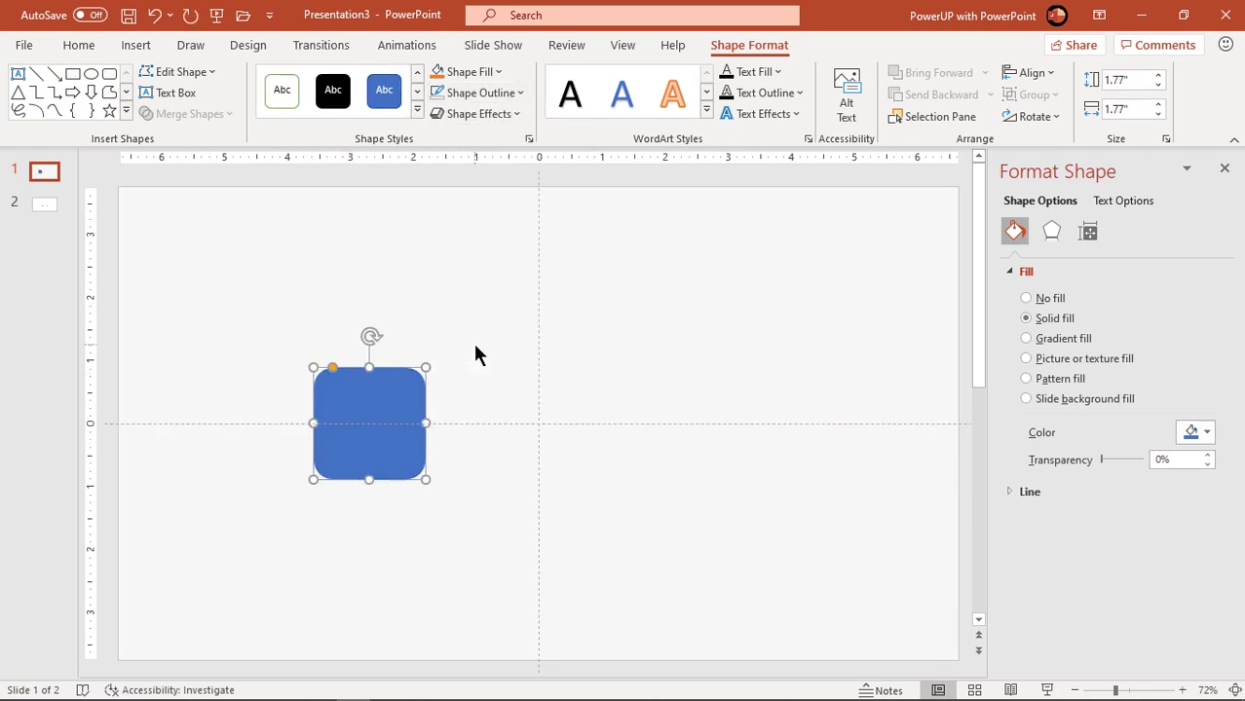
Step: Duplicate the rounded square with Ctrl+D and place the copy right beside it
{"action": "key", "text": "ctrl+d"}
{"action": "left_click_drag", "start_coordinate": [399, 442], "coordinate": [515, 434]}
{"action": "left_click", "coordinate": [350, 456]}
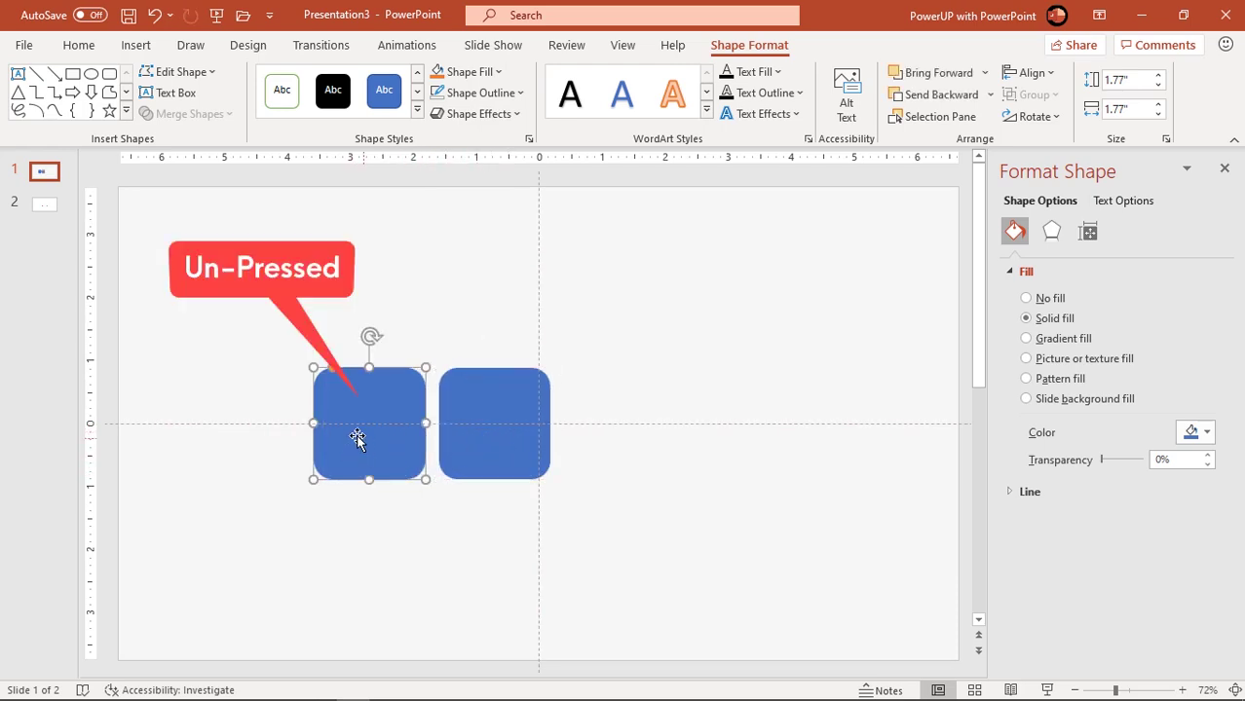
{"action": "left_click", "coordinate": [486, 440]}
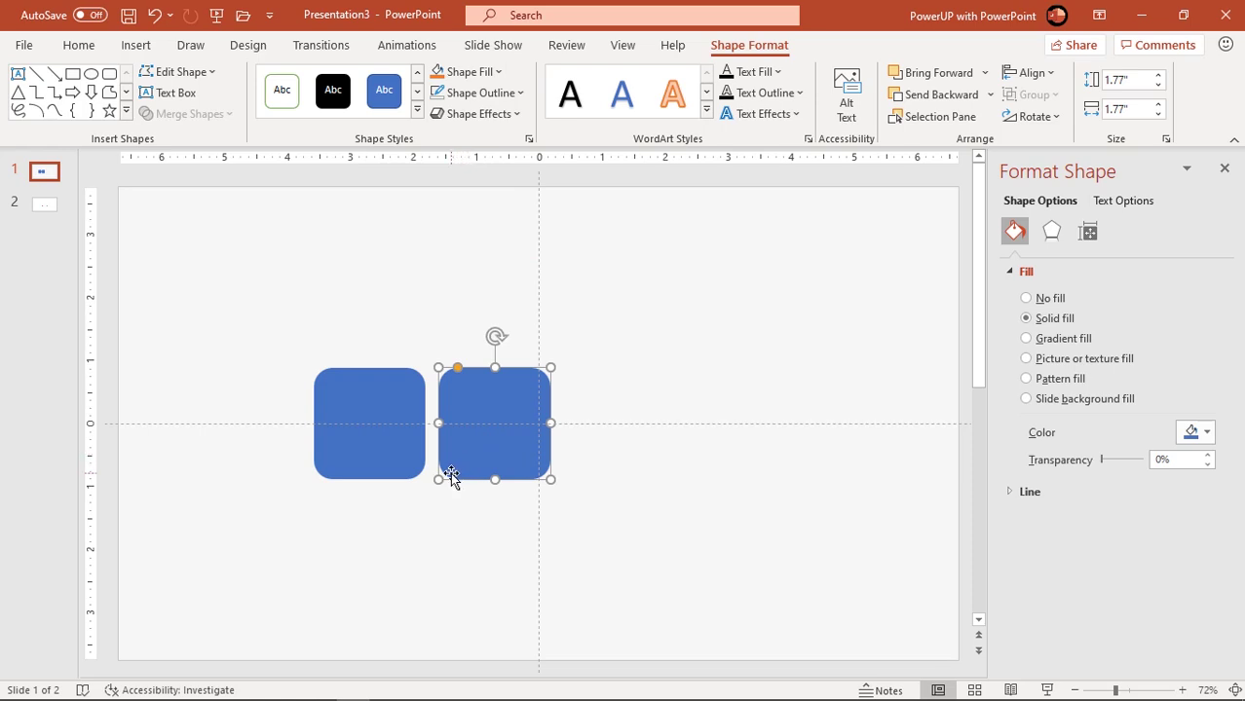
{"action": "left_click", "coordinate": [365, 435]}
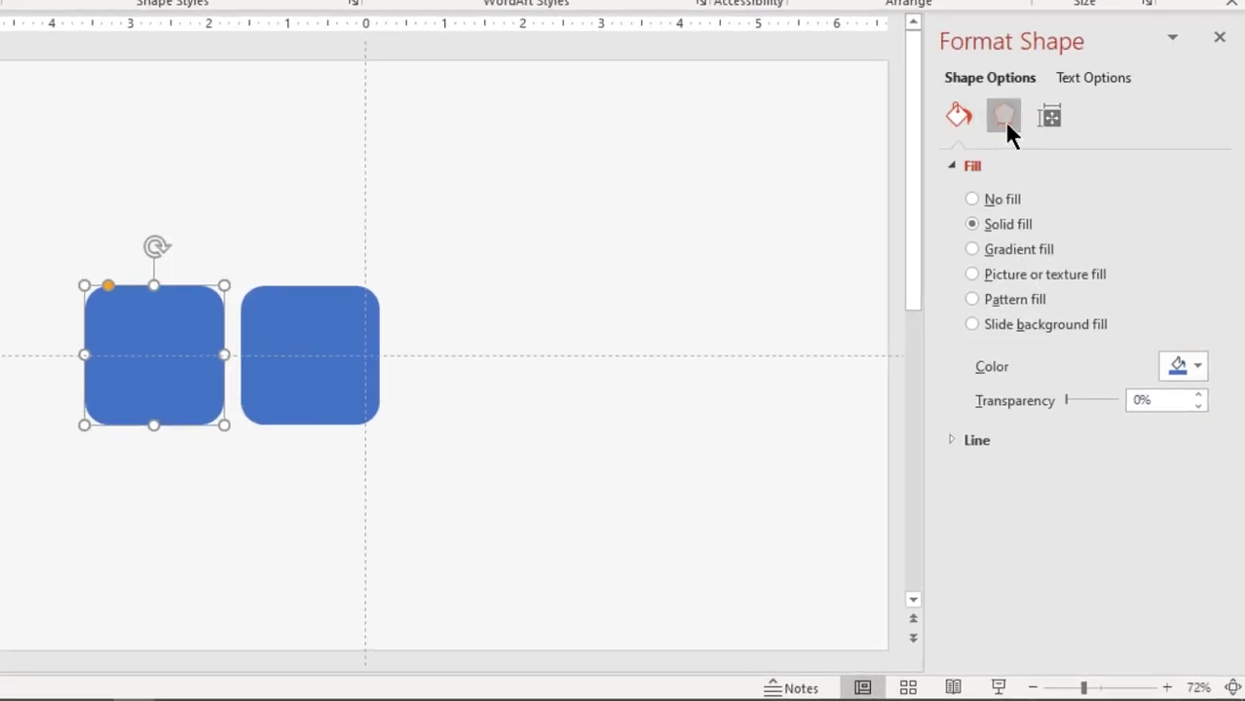
Step: Give the left square an Outer Offset Bottom Right shadow with 13 pt blur
{"action": "left_click", "coordinate": [1003, 120]}
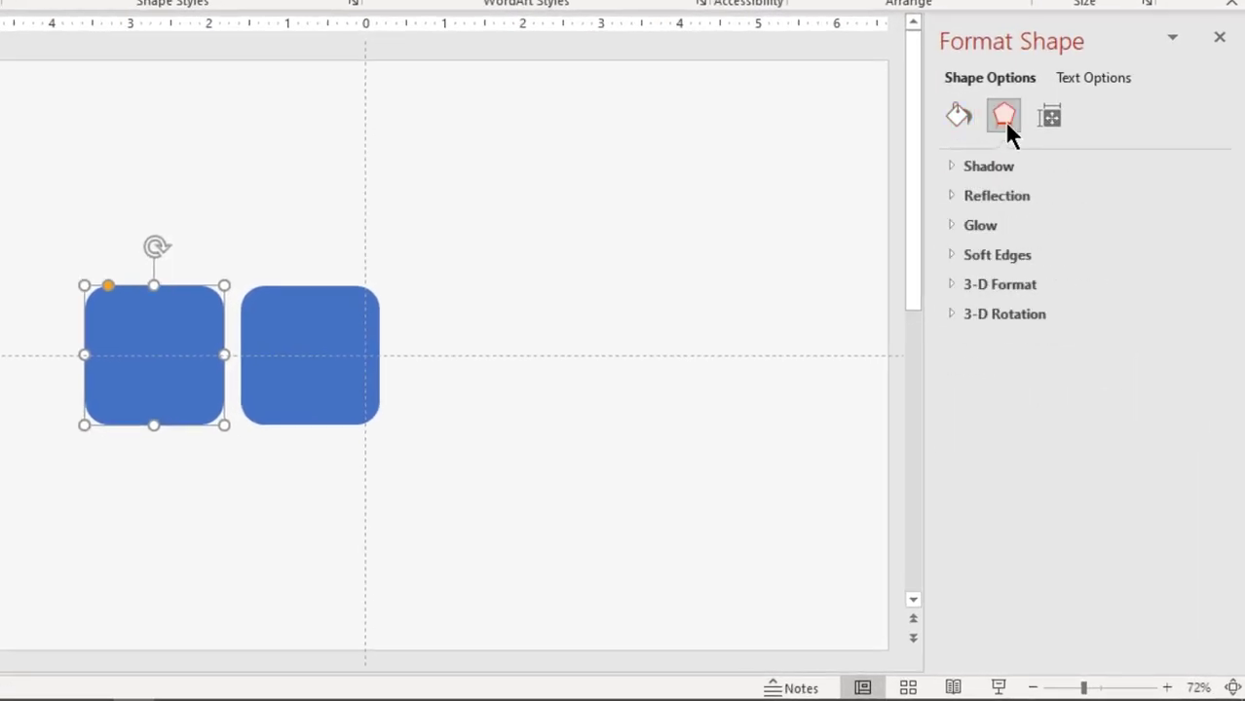
{"action": "left_click", "coordinate": [999, 164]}
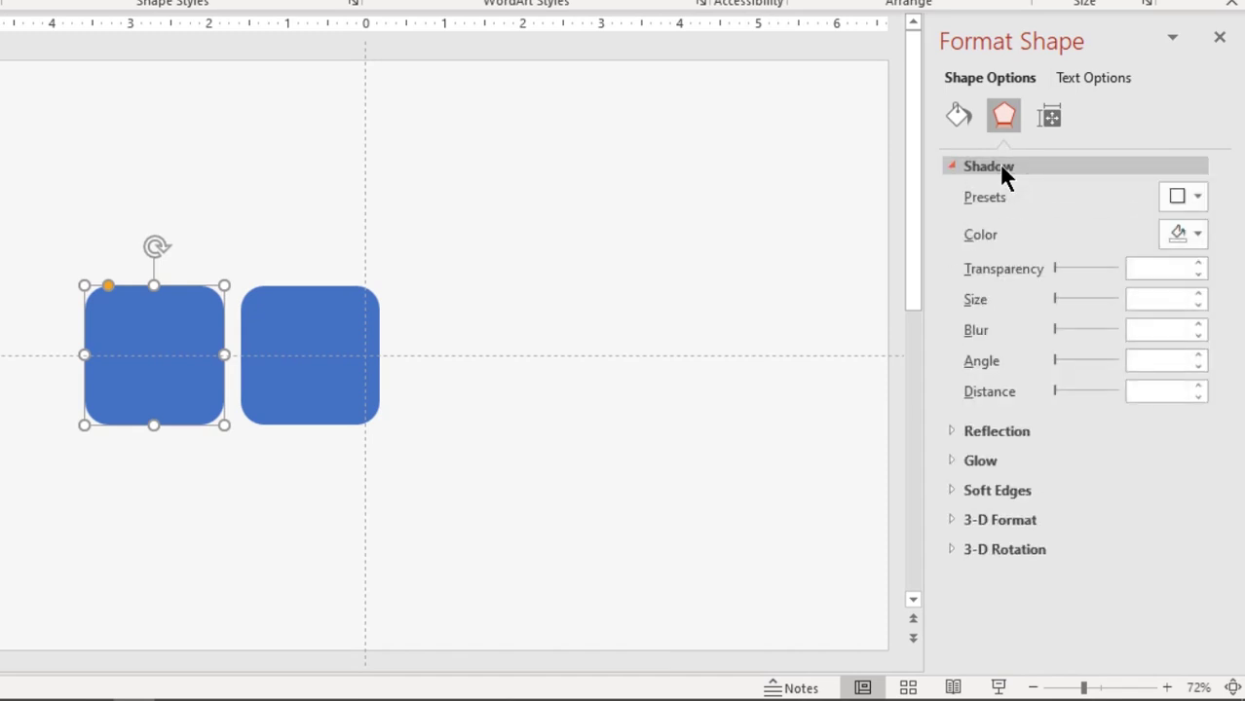
{"action": "left_click", "coordinate": [1193, 197]}
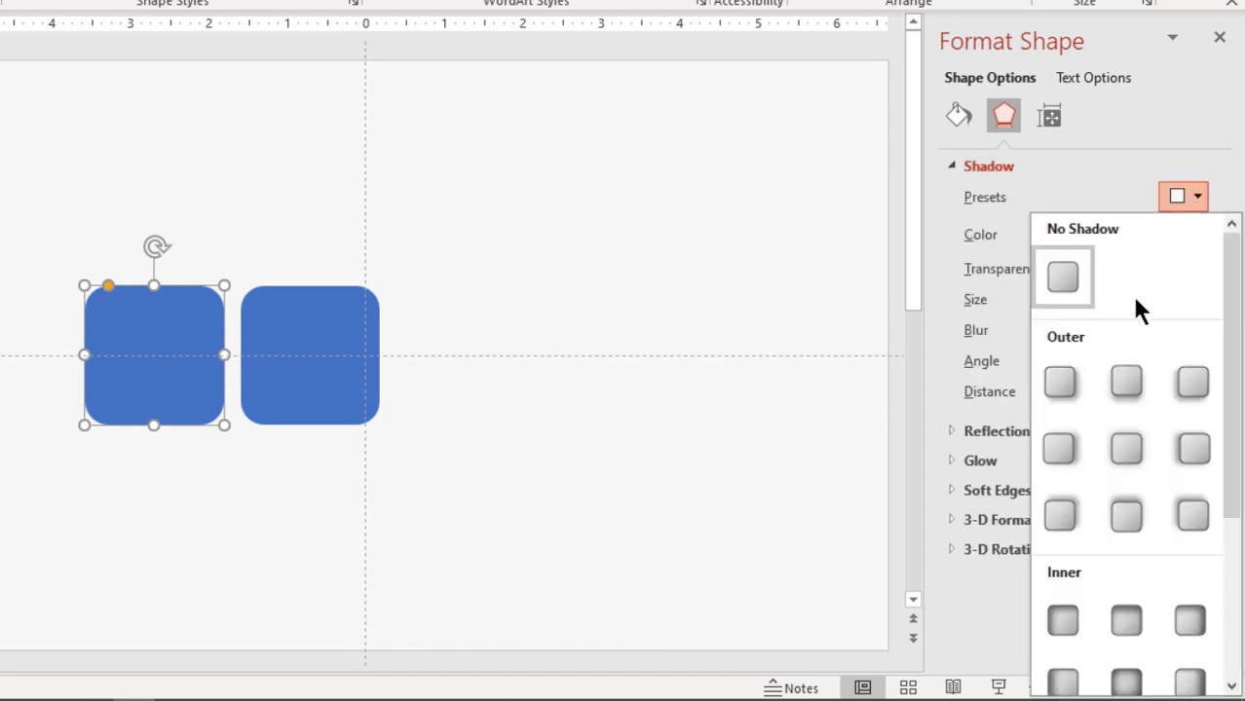
{"action": "left_click", "coordinate": [1062, 384]}
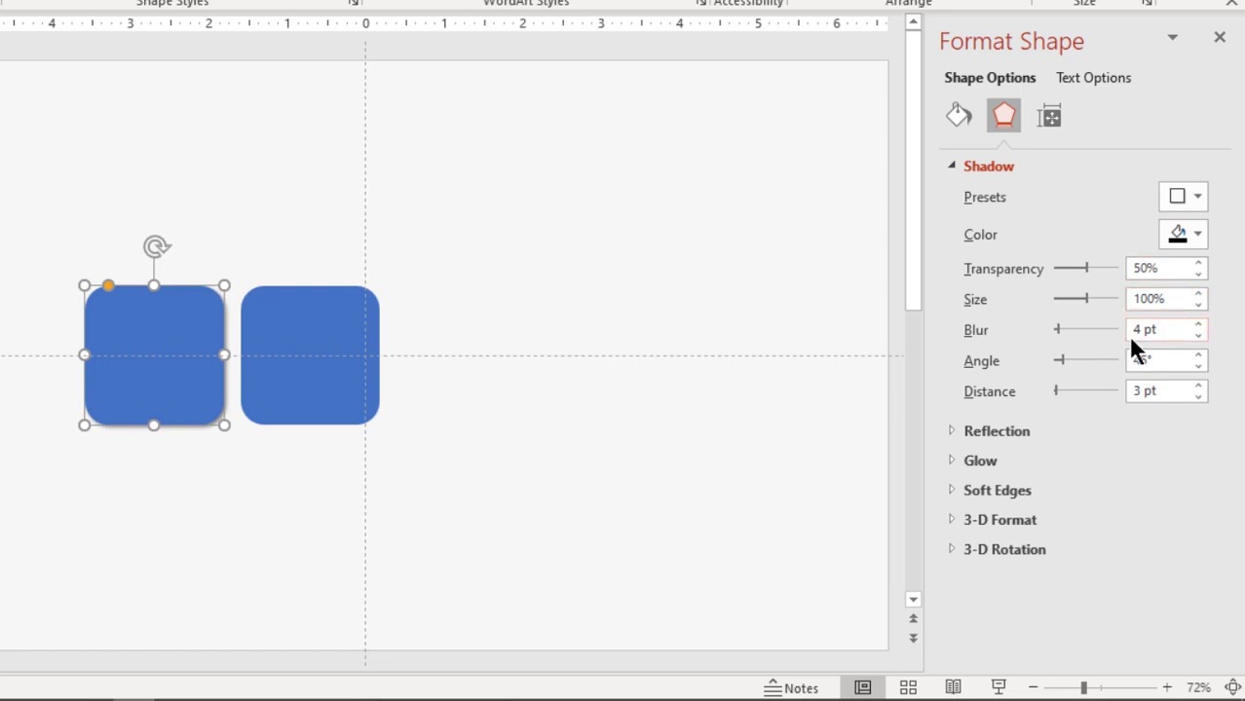
{"action": "left_click_drag", "start_coordinate": [1161, 332], "coordinate": [1125, 350]}
{"action": "type", "text": "13"}
{"action": "key", "text": "Return"}
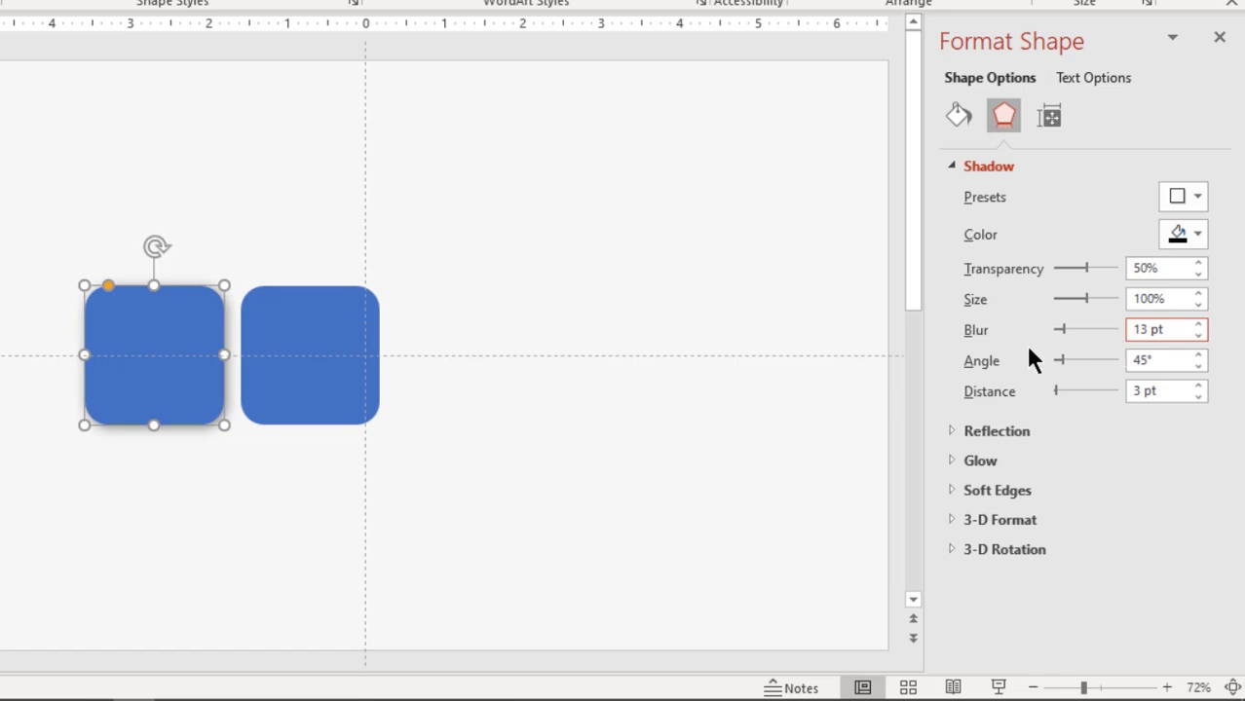
Step: Give the right square an Inner Top Left shadow with 13 pt blur
{"action": "left_click", "coordinate": [350, 368]}
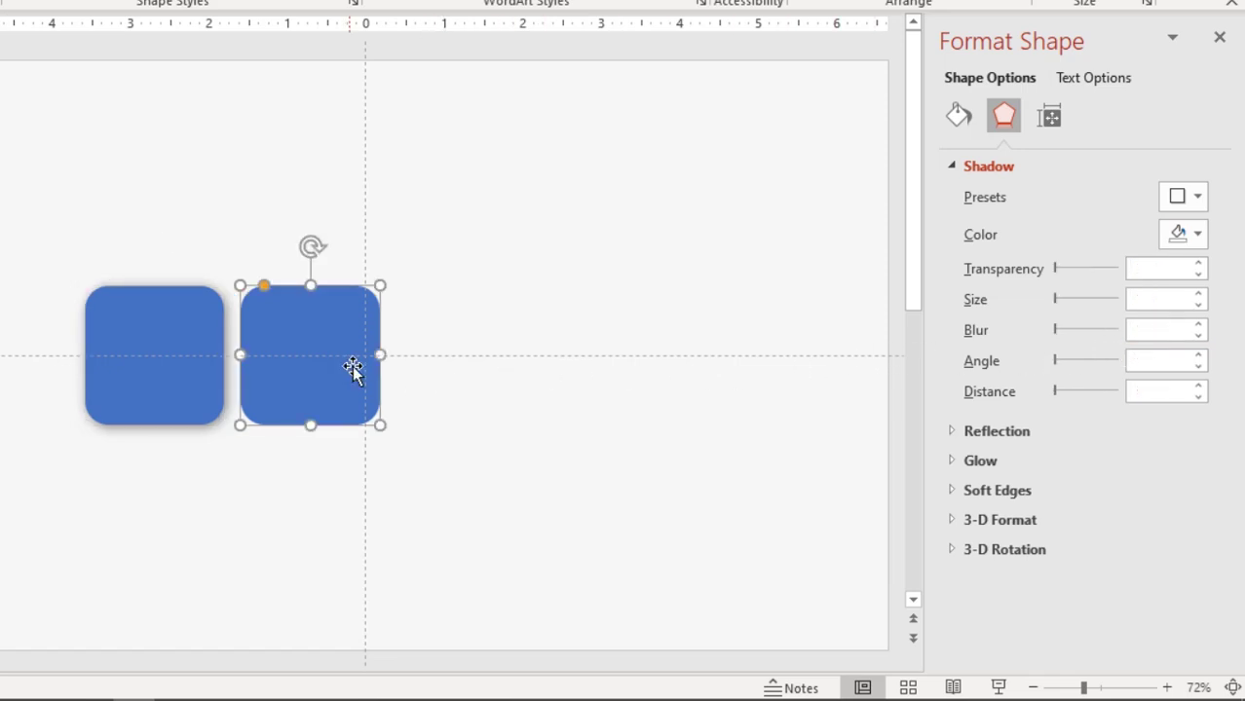
{"action": "left_click", "coordinate": [1191, 200]}
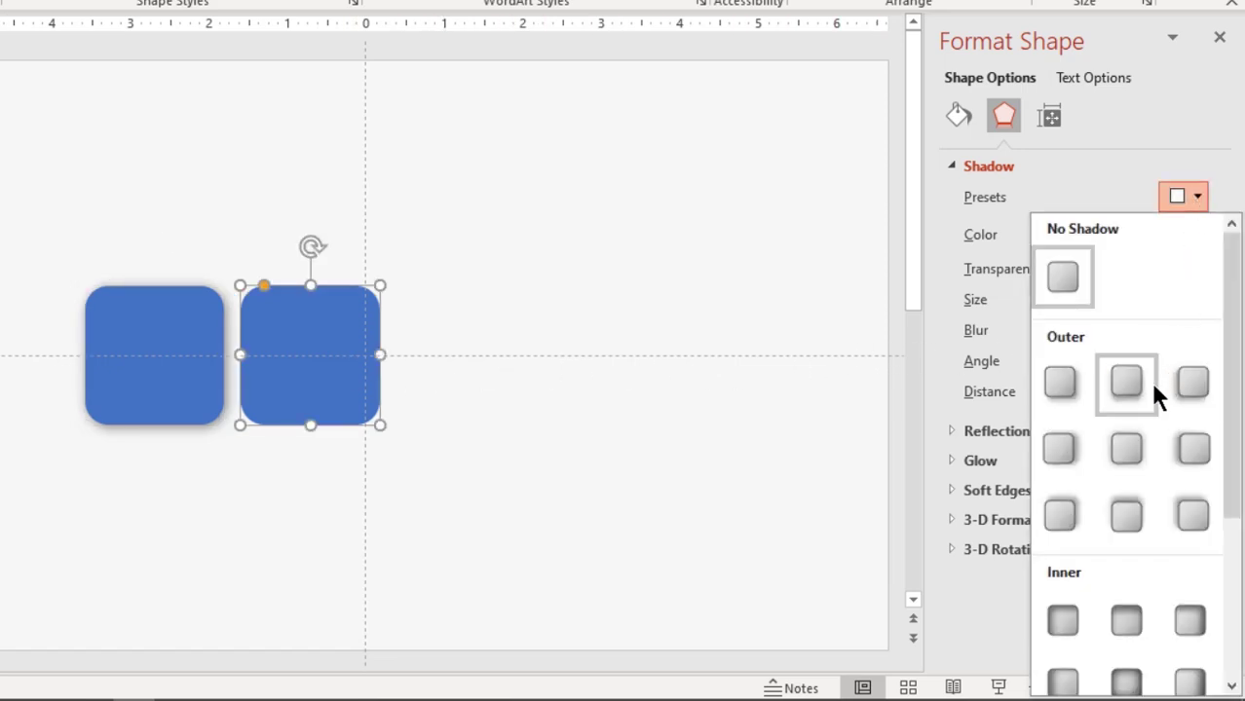
{"action": "scroll", "coordinate": [1150, 380], "scroll_direction": "down", "scroll_amount": 3}
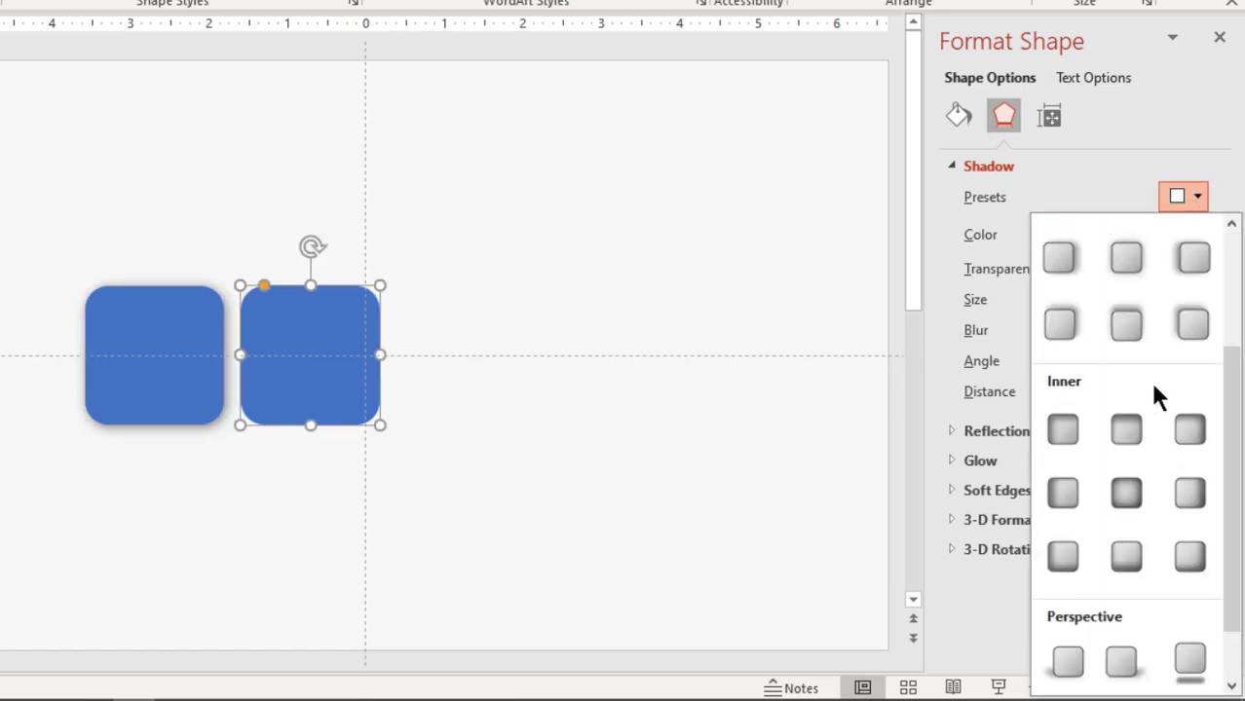
{"action": "left_click", "coordinate": [1070, 429]}
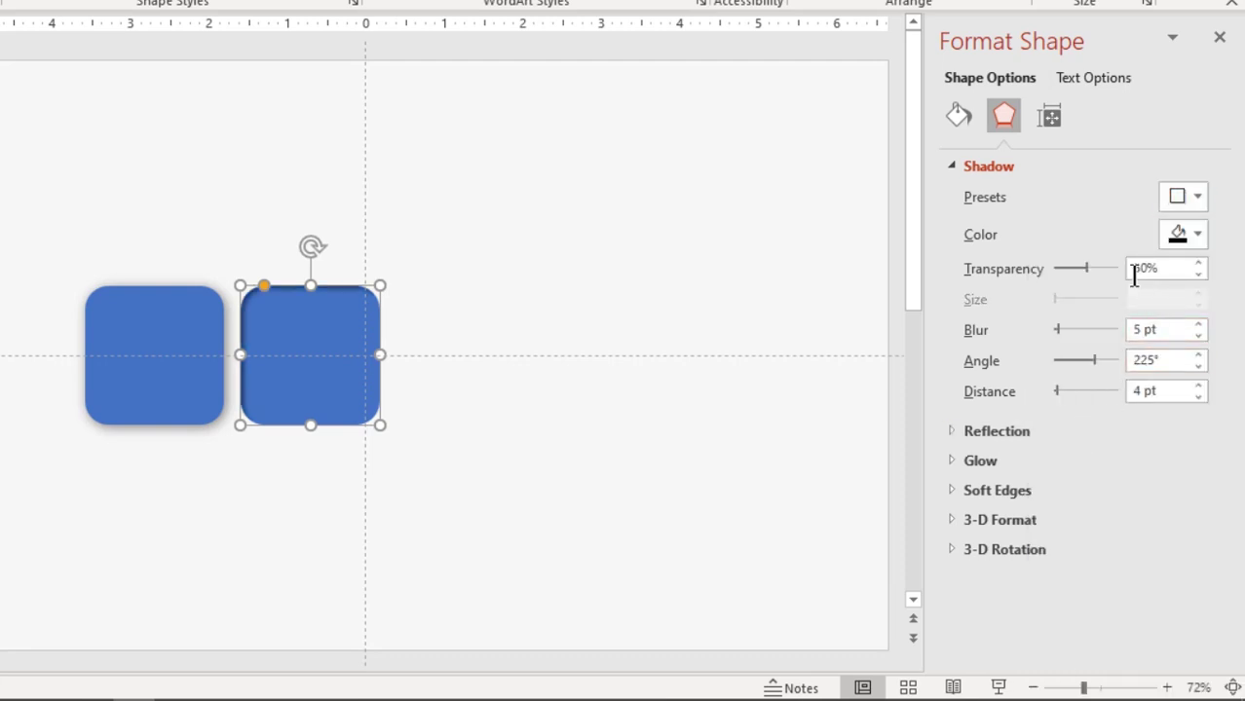
{"action": "left_click_drag", "start_coordinate": [1169, 333], "coordinate": [1127, 329]}
{"action": "type", "text": "13"}
{"action": "key", "text": "Return"}
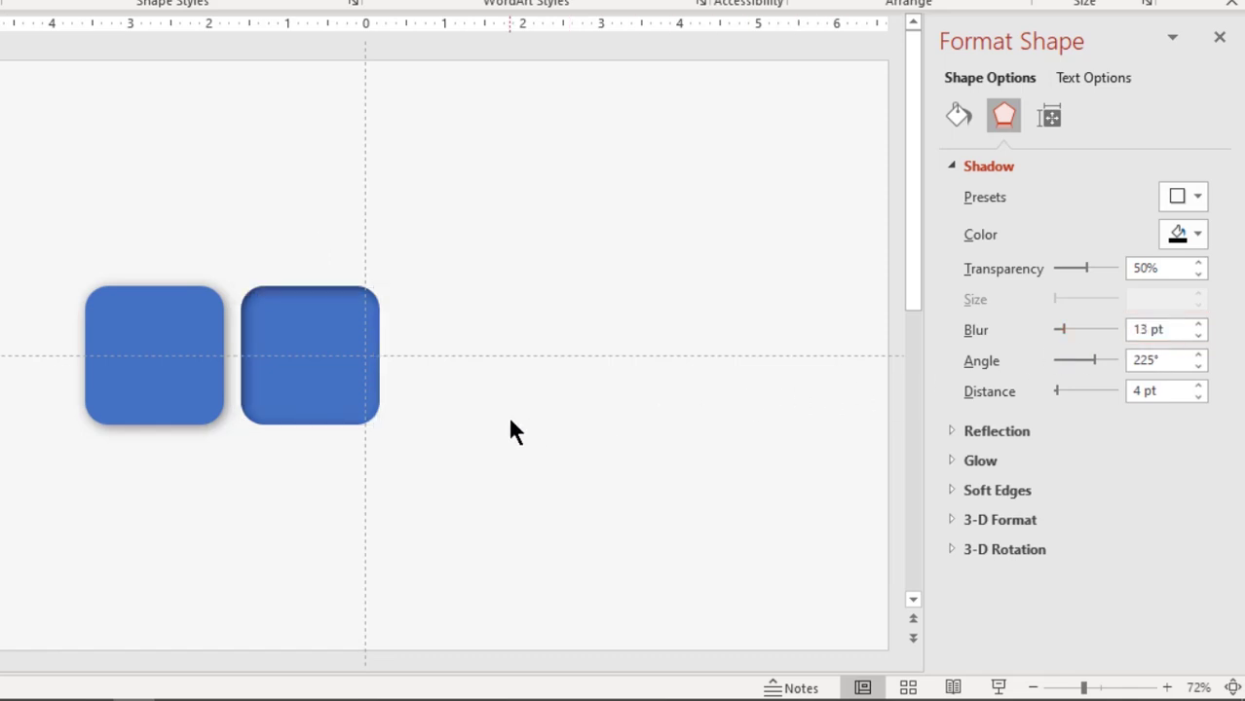
{"action": "left_click", "coordinate": [509, 421]}
{"action": "left_click", "coordinate": [181, 360]}
Step: Fill both squares with the light grey background colour
{"action": "left_click", "coordinate": [298, 375], "text": "shift"}
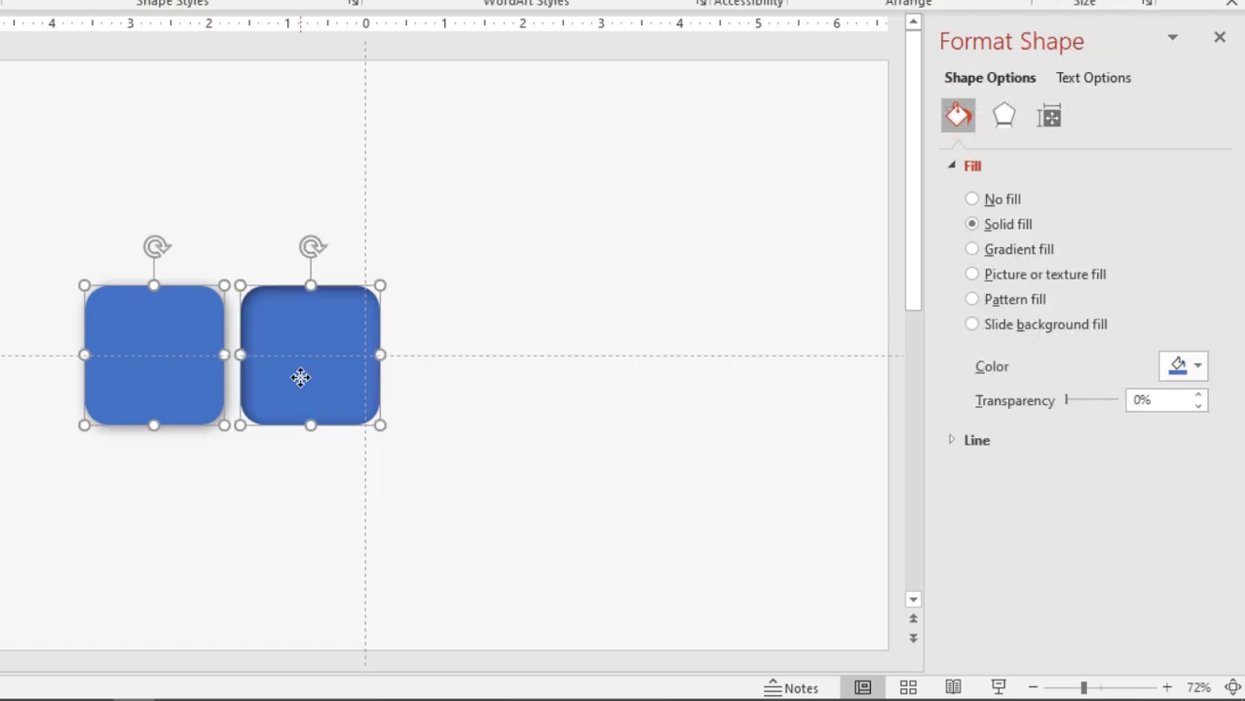
{"action": "left_click", "coordinate": [1190, 368]}
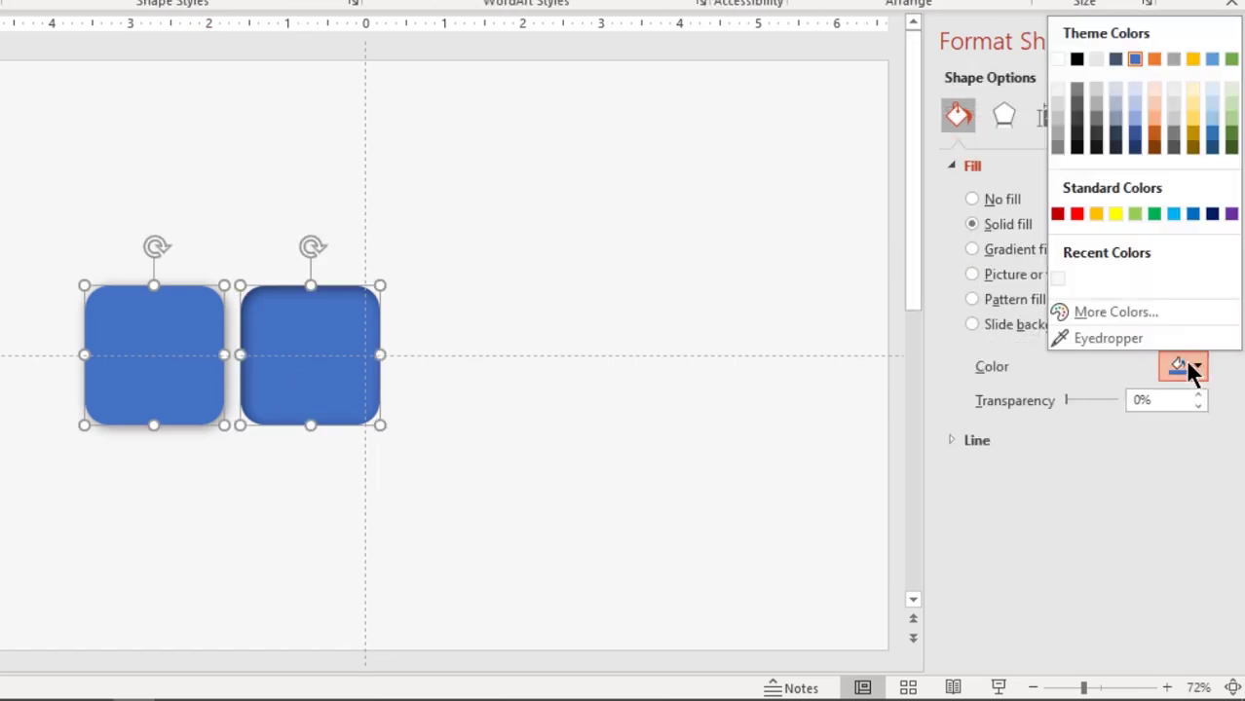
{"action": "left_click", "coordinate": [1058, 279]}
{"action": "left_click", "coordinate": [688, 487]}
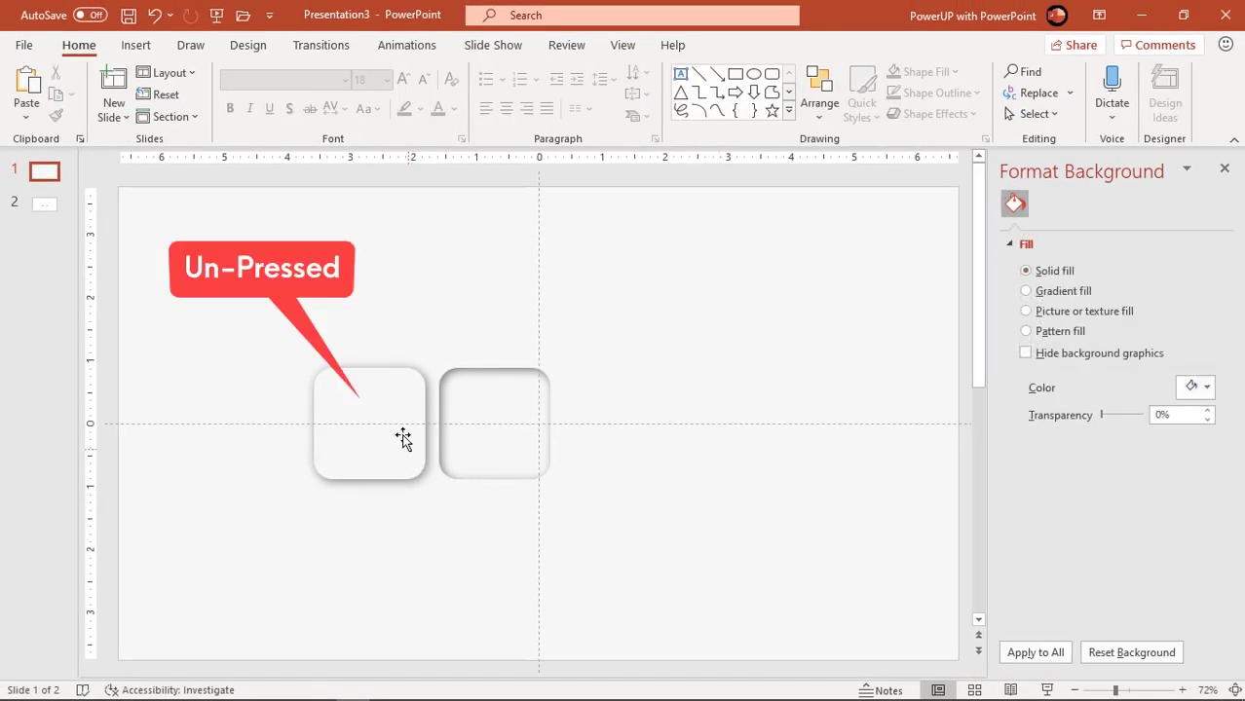
{"action": "left_click", "coordinate": [494, 425]}
{"action": "left_click", "coordinate": [455, 511]}
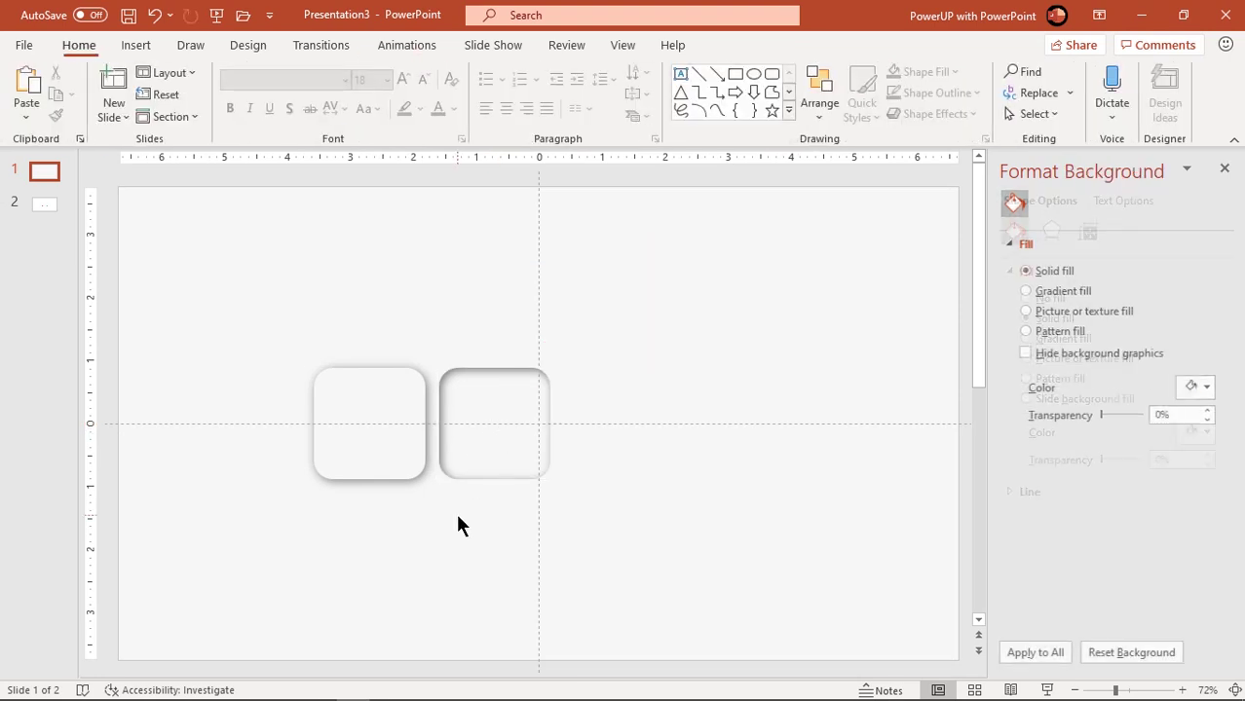
Step: Bring the icons from slide 2's left column and paste them onto slide 1
{"action": "left_click", "coordinate": [43, 207]}
{"action": "left_click_drag", "start_coordinate": [336, 328], "coordinate": [471, 551]}
{"action": "left_click", "coordinate": [55, 171]}
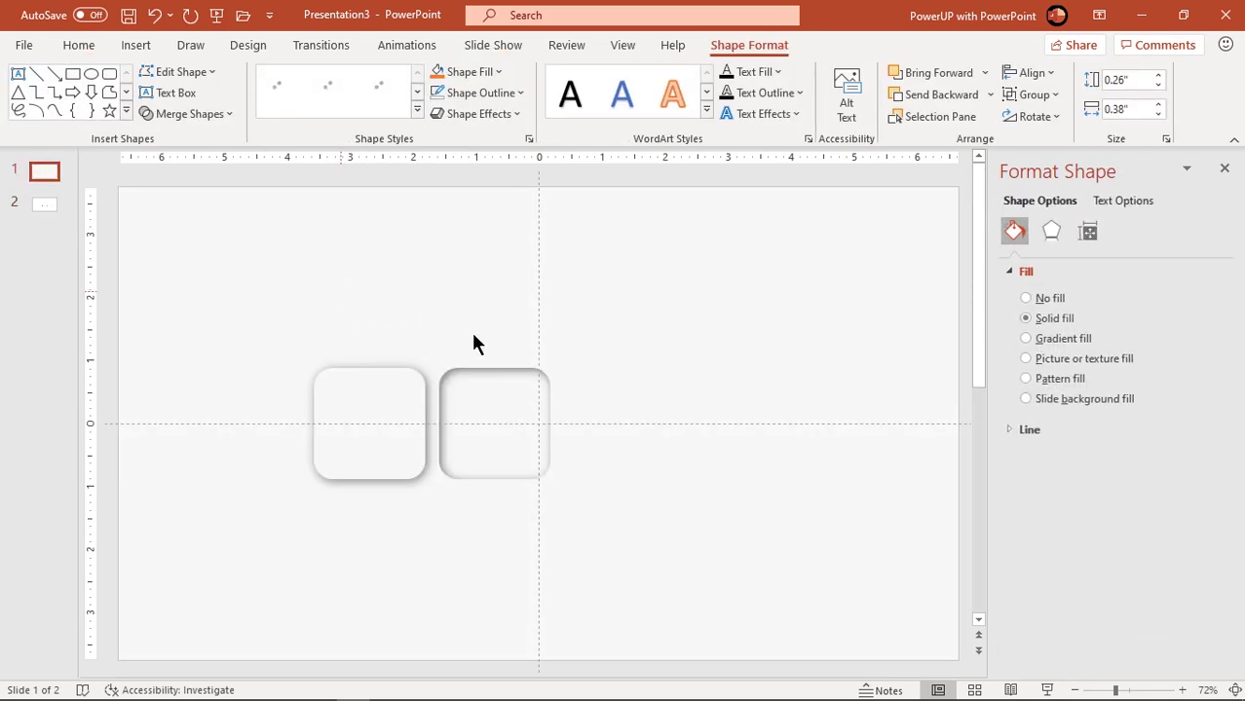
{"action": "key", "text": "ctrl+v"}
{"action": "left_click_drag", "start_coordinate": [444, 521], "coordinate": [678, 464]}
{"action": "left_click", "coordinate": [754, 518]}
Step: Centre the outline play icon on the left square and the red YouTube icon in the right
{"action": "left_click_drag", "start_coordinate": [678, 366], "coordinate": [368, 423]}
{"action": "left_click_drag", "start_coordinate": [680, 426], "coordinate": [496, 426]}
{"action": "left_click", "coordinate": [633, 492]}
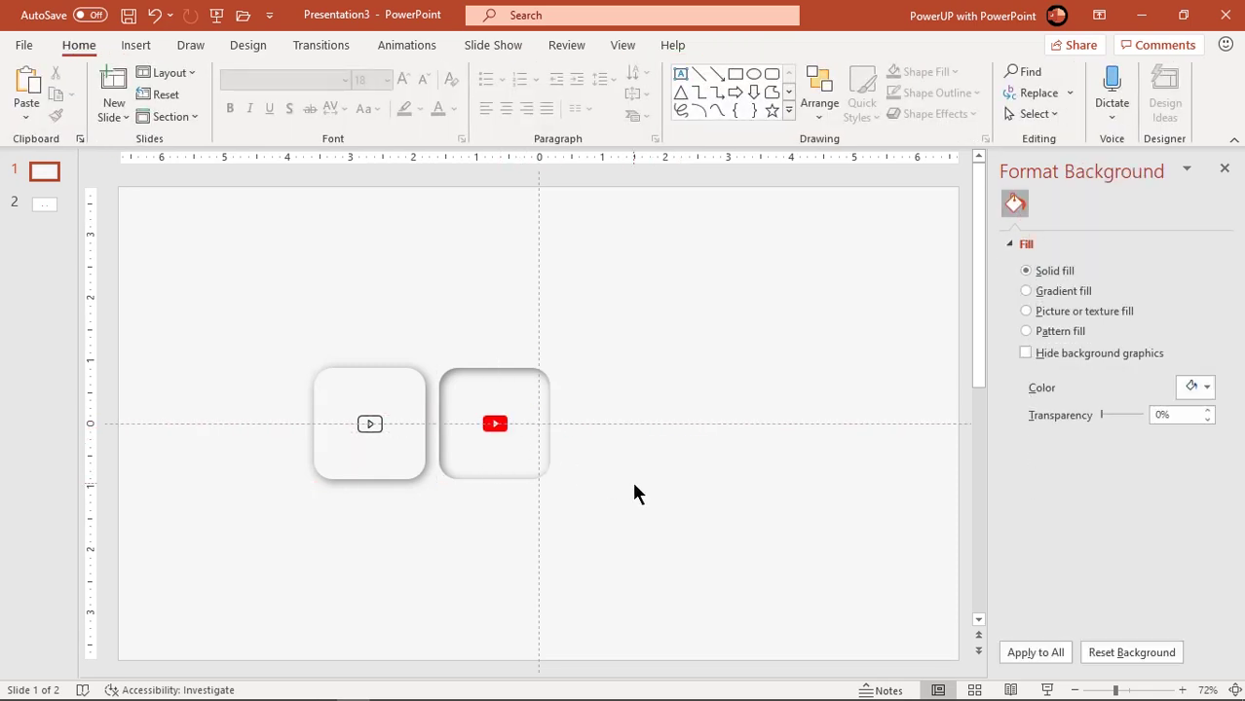
{"action": "left_click_drag", "start_coordinate": [285, 351], "coordinate": [452, 522]}
Step: Group the left square with its play icon and the right square with its YouTube icon
{"action": "right_click", "coordinate": [381, 464]}
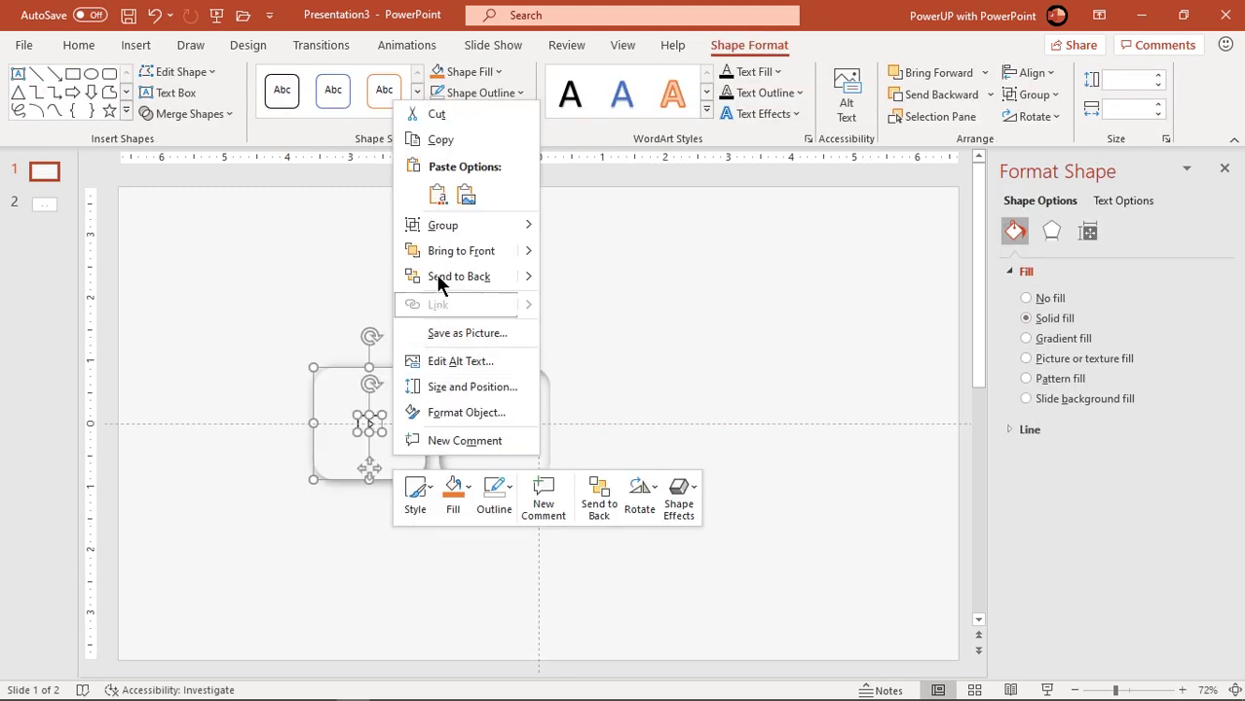
{"action": "mouse_move", "coordinate": [540, 228]}
{"action": "left_click", "coordinate": [589, 228]}
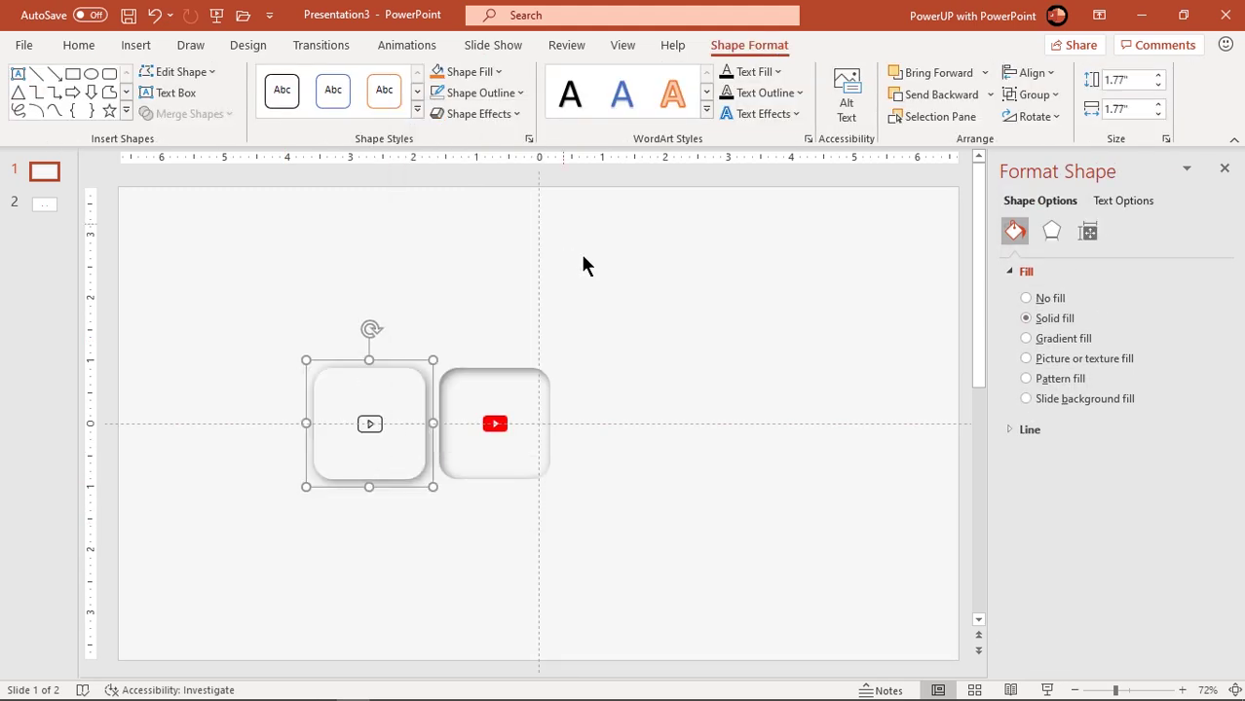
{"action": "left_click", "coordinate": [606, 517]}
{"action": "left_click_drag", "start_coordinate": [600, 524], "coordinate": [431, 344]}
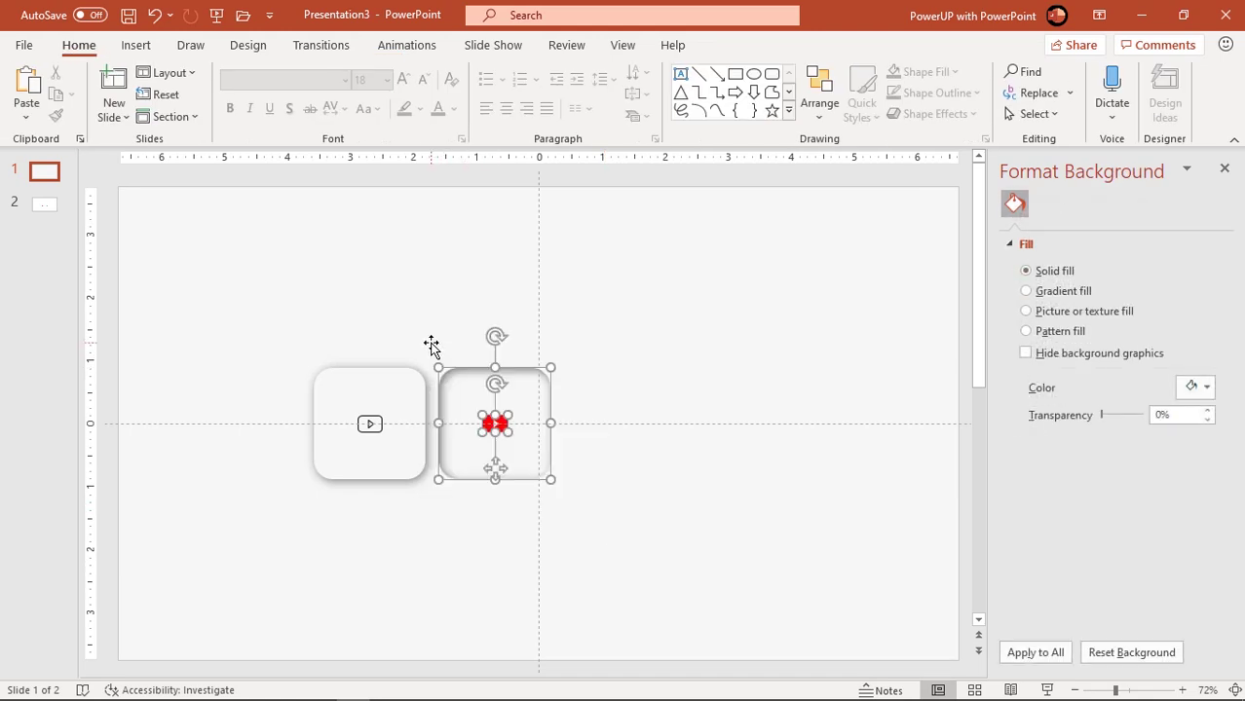
{"action": "right_click", "coordinate": [490, 421]}
{"action": "mouse_move", "coordinate": [554, 191]}
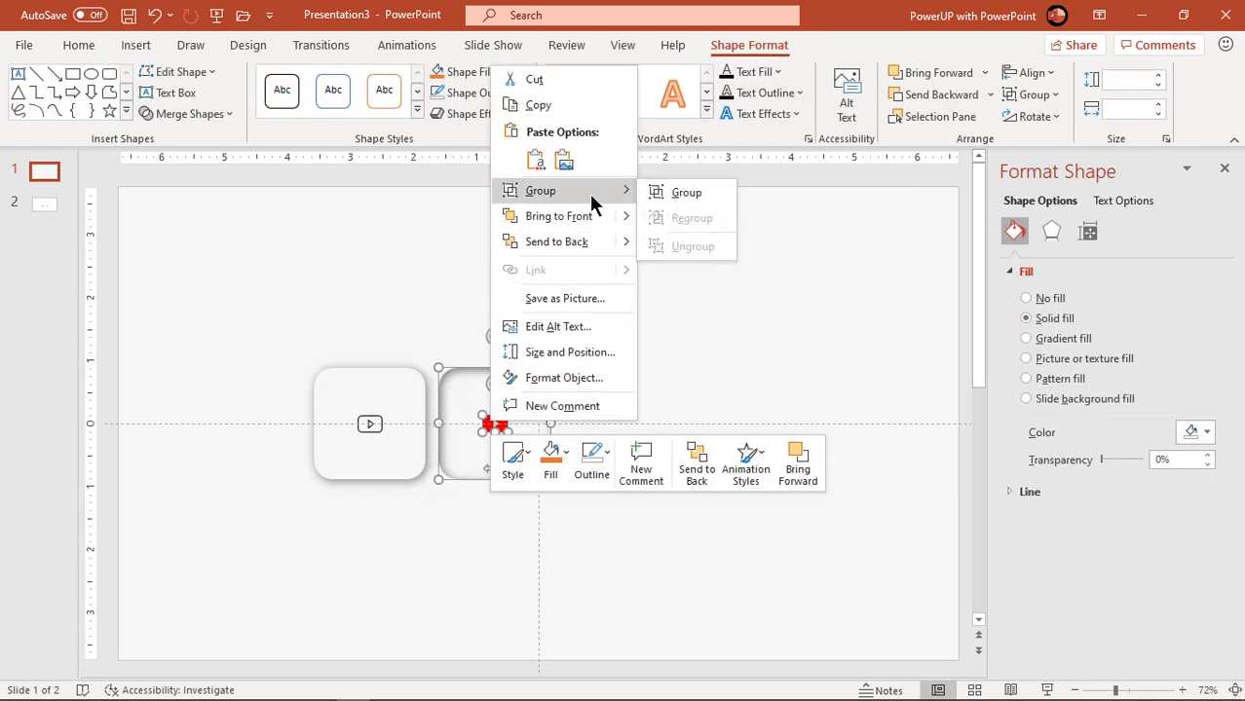
{"action": "left_click", "coordinate": [680, 195]}
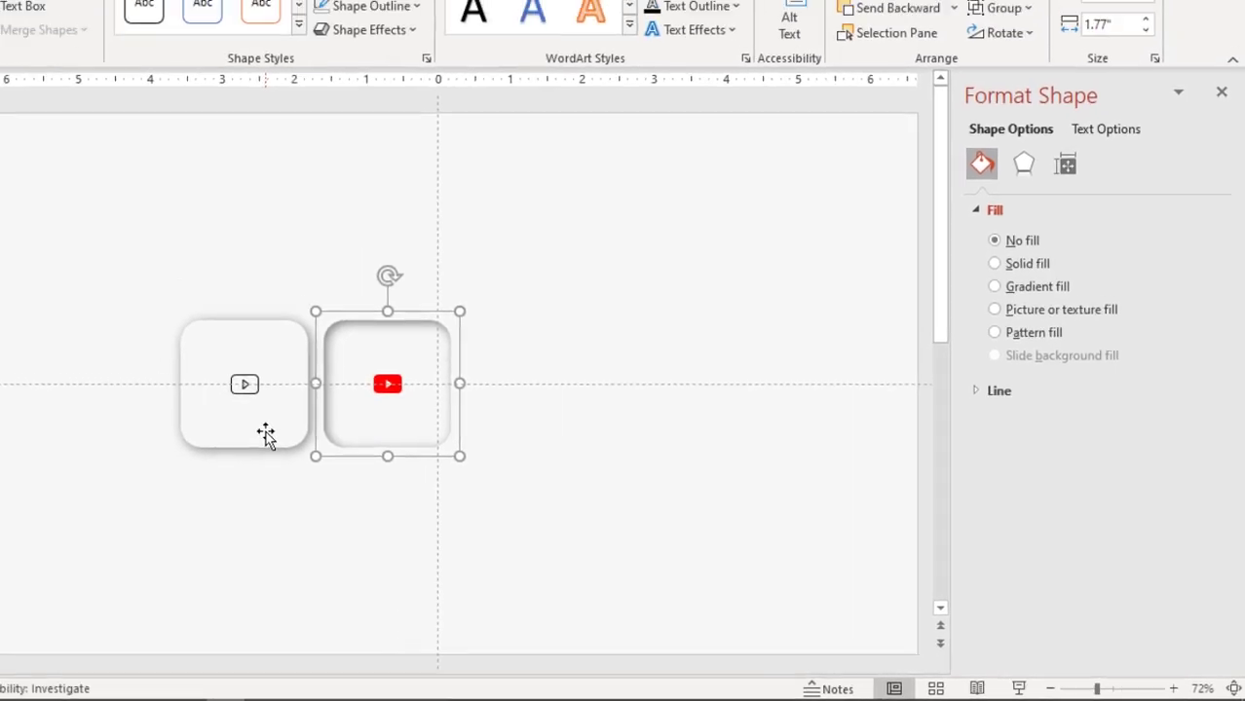
Step: In the Selection Pane, rename the left group 'Un-Pressed' and the right group 'Pressed'
{"action": "left_click", "coordinate": [171, 406]}
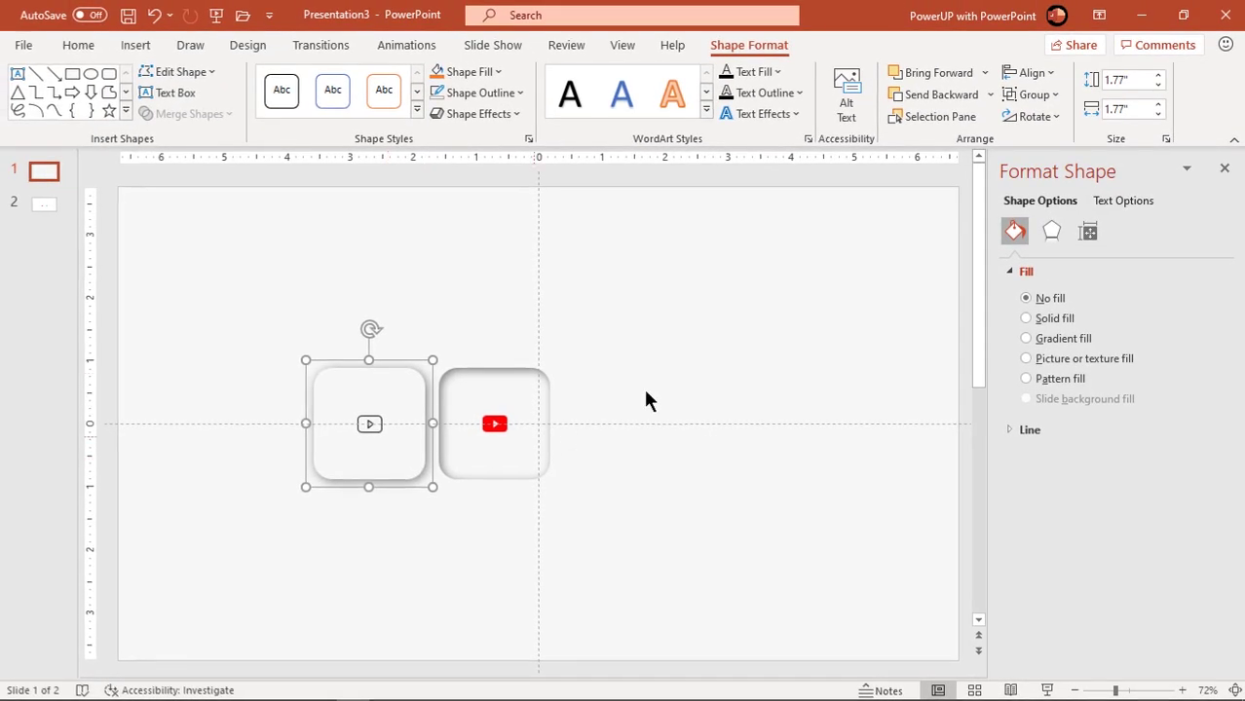
{"action": "left_click", "coordinate": [939, 118]}
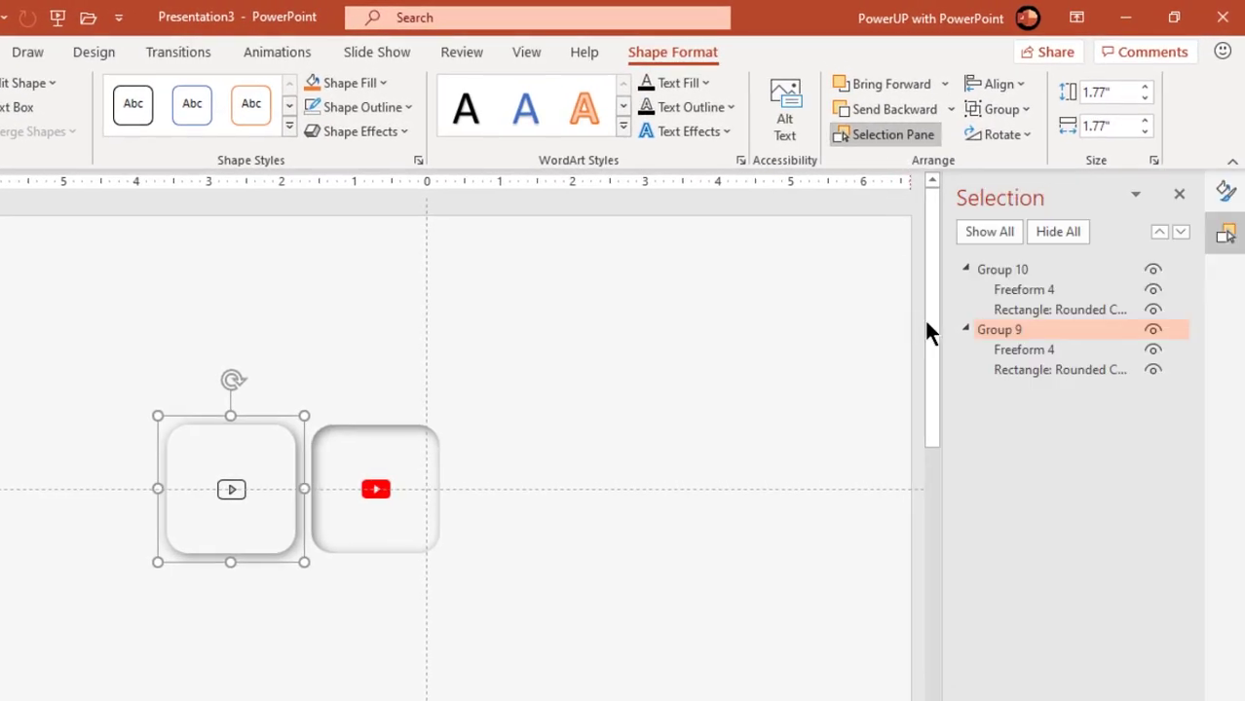
{"action": "double_click", "coordinate": [1019, 330]}
{"action": "type", "text": "Un-Pressed"}
{"action": "key", "text": "Return"}
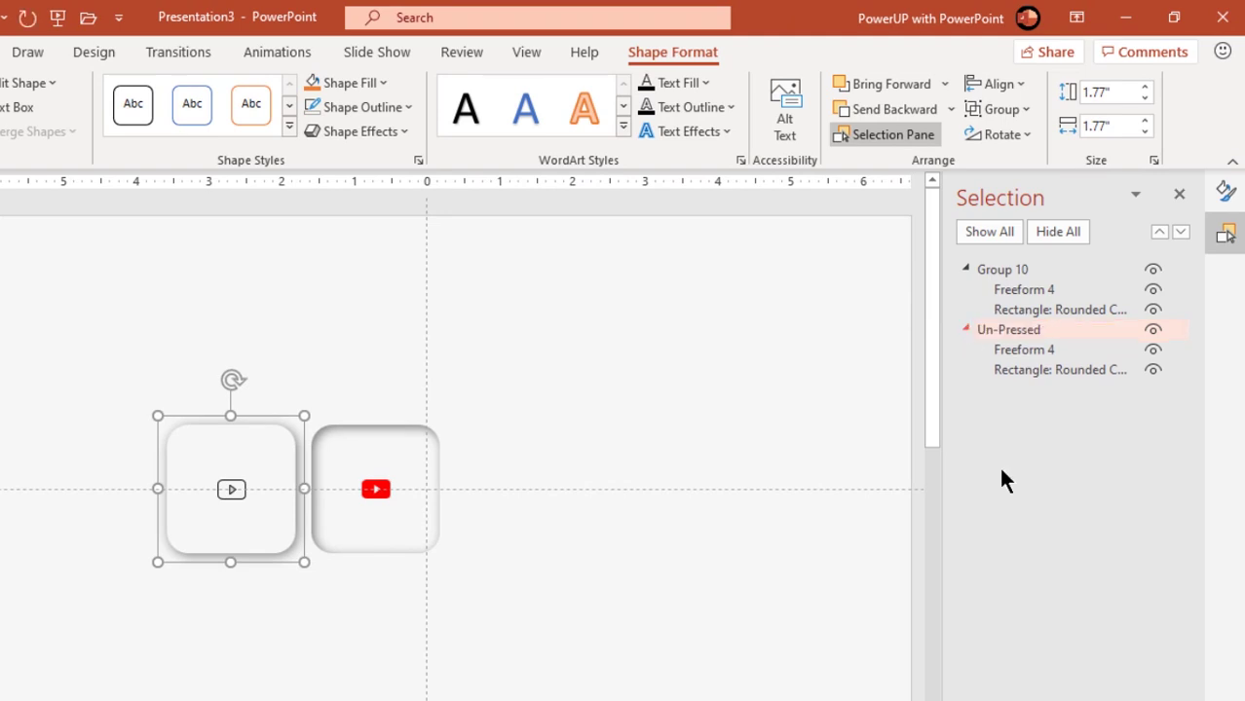
{"action": "left_click", "coordinate": [434, 532]}
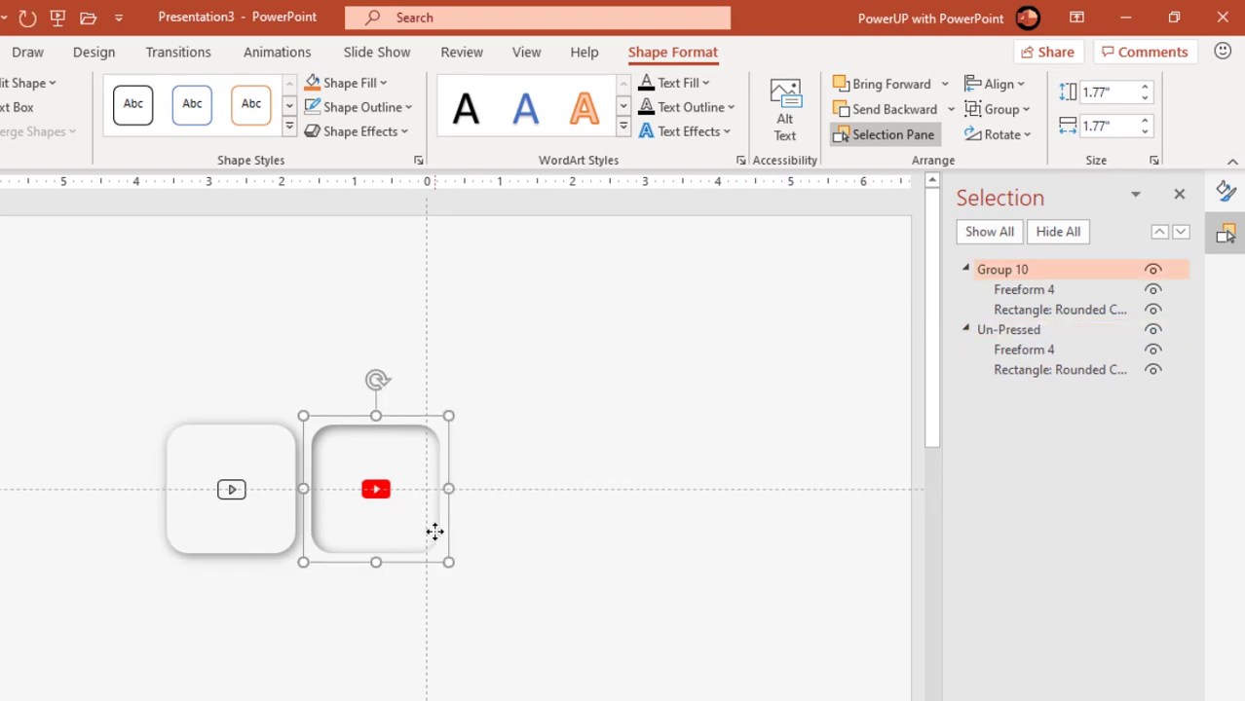
{"action": "double_click", "coordinate": [1036, 270]}
{"action": "type", "text": "Pressed"}
{"action": "key", "text": "Return"}
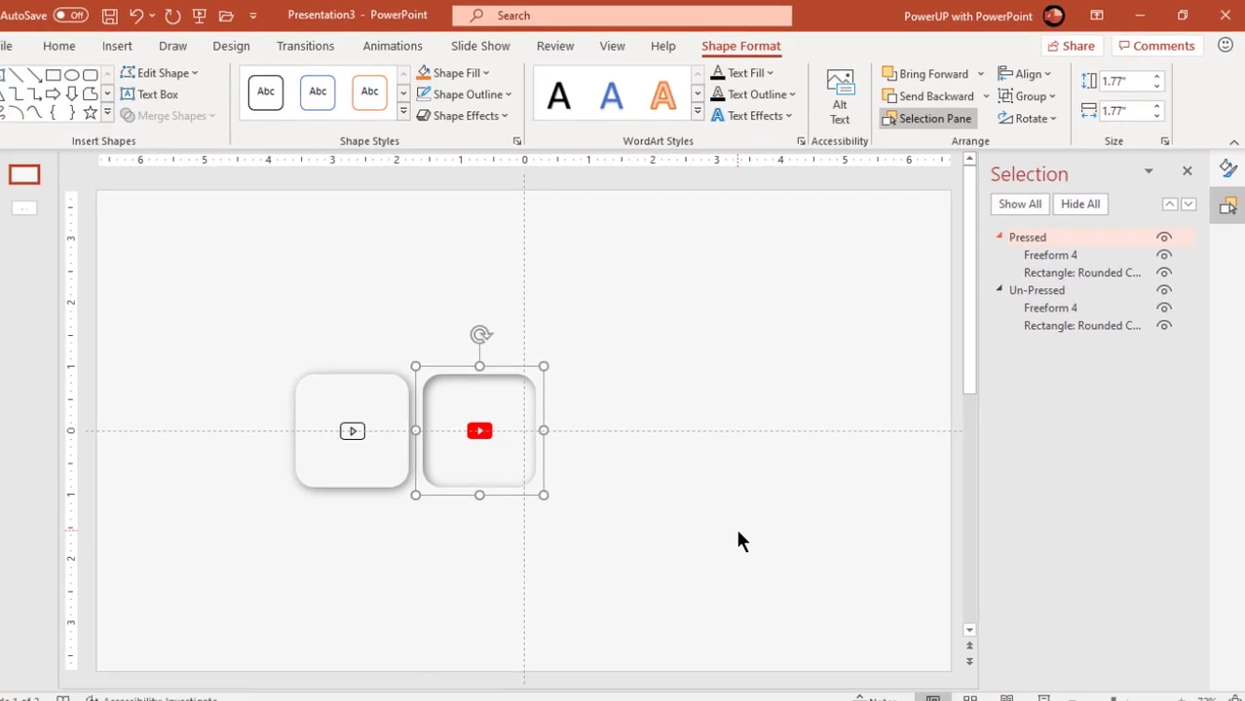
{"action": "left_click", "coordinate": [1187, 171]}
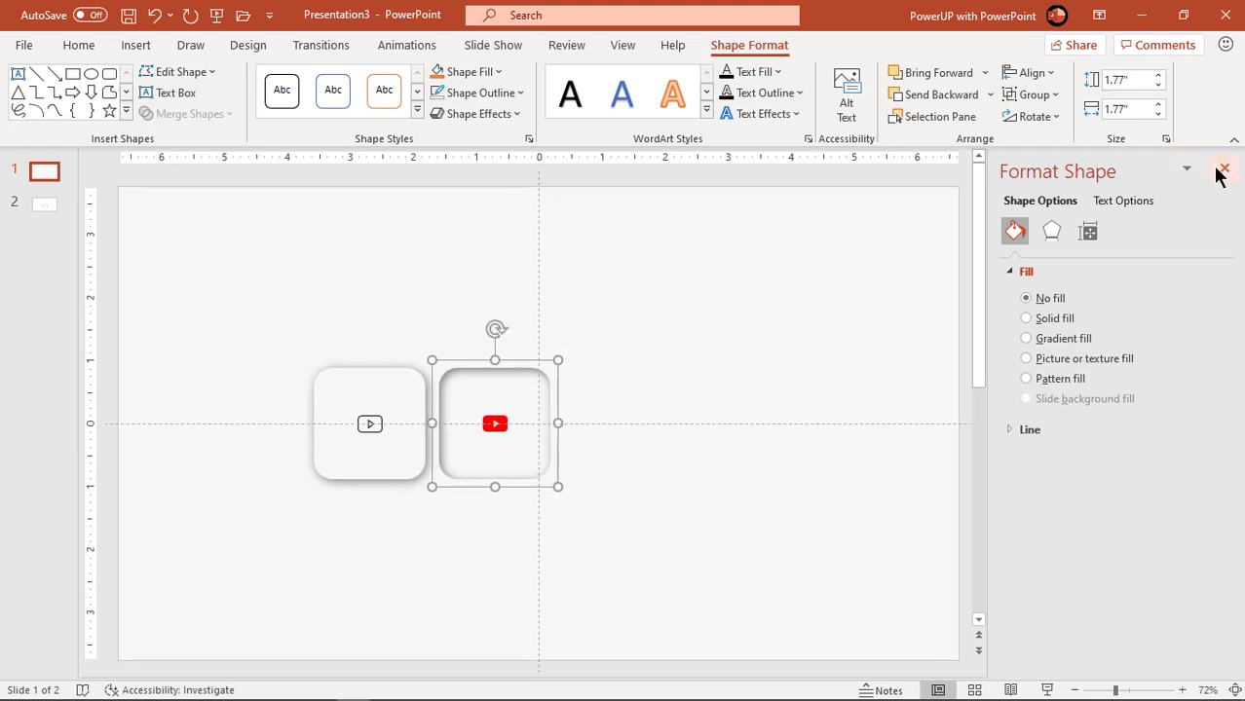
Step: Close the Format Shape pane and show a narrowed, empty Animation Pane for slide 1
{"action": "left_click", "coordinate": [1224, 168]}
{"action": "left_click", "coordinate": [716, 526]}
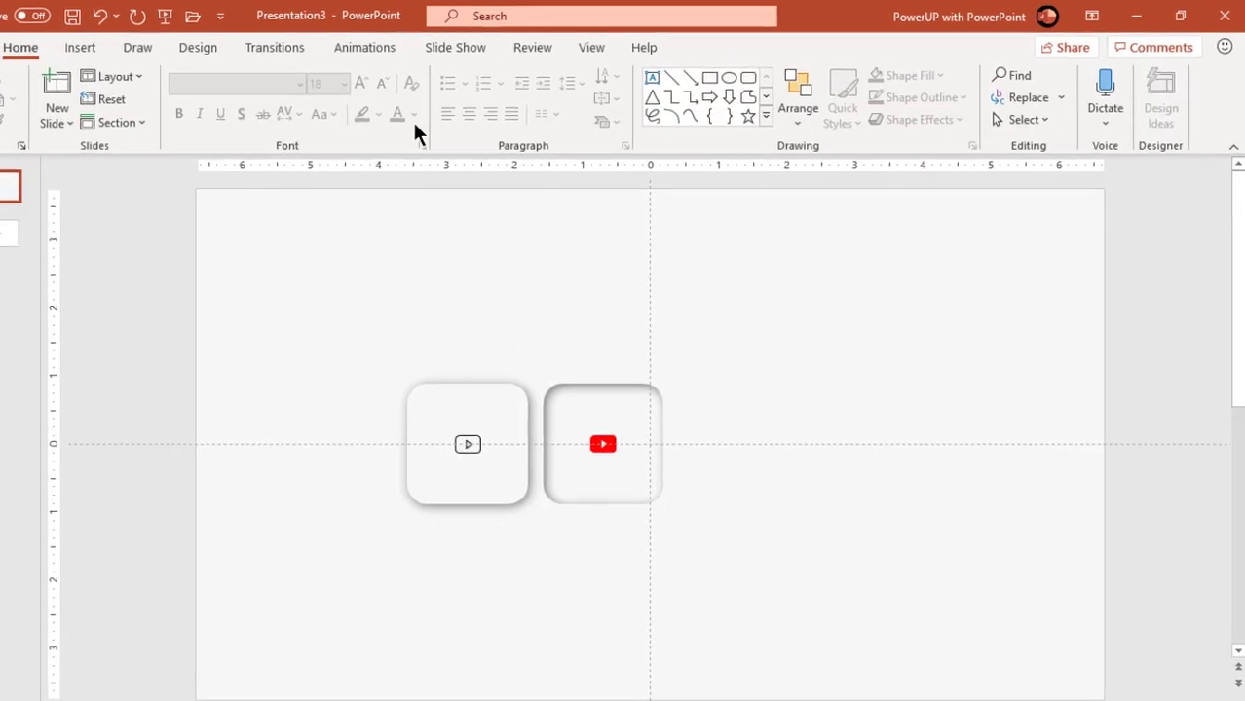
{"action": "left_click", "coordinate": [406, 45]}
{"action": "left_click", "coordinate": [829, 80]}
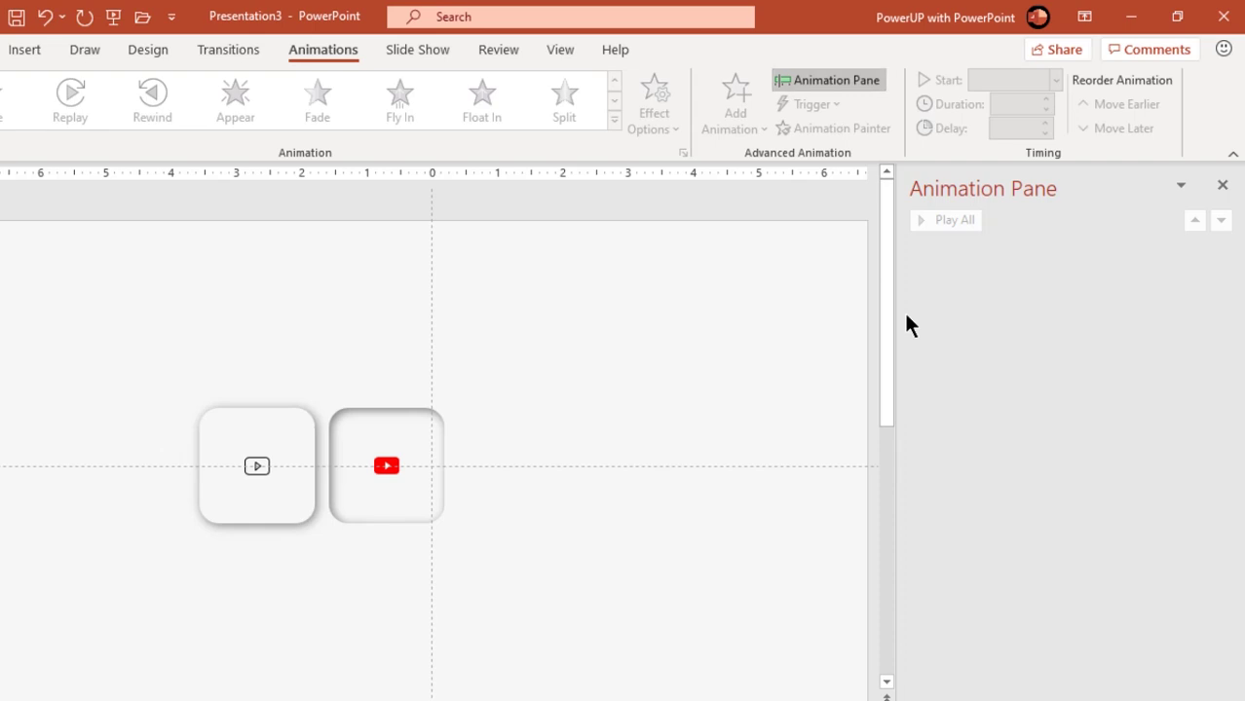
{"action": "left_click_drag", "start_coordinate": [897, 312], "coordinate": [967, 311]}
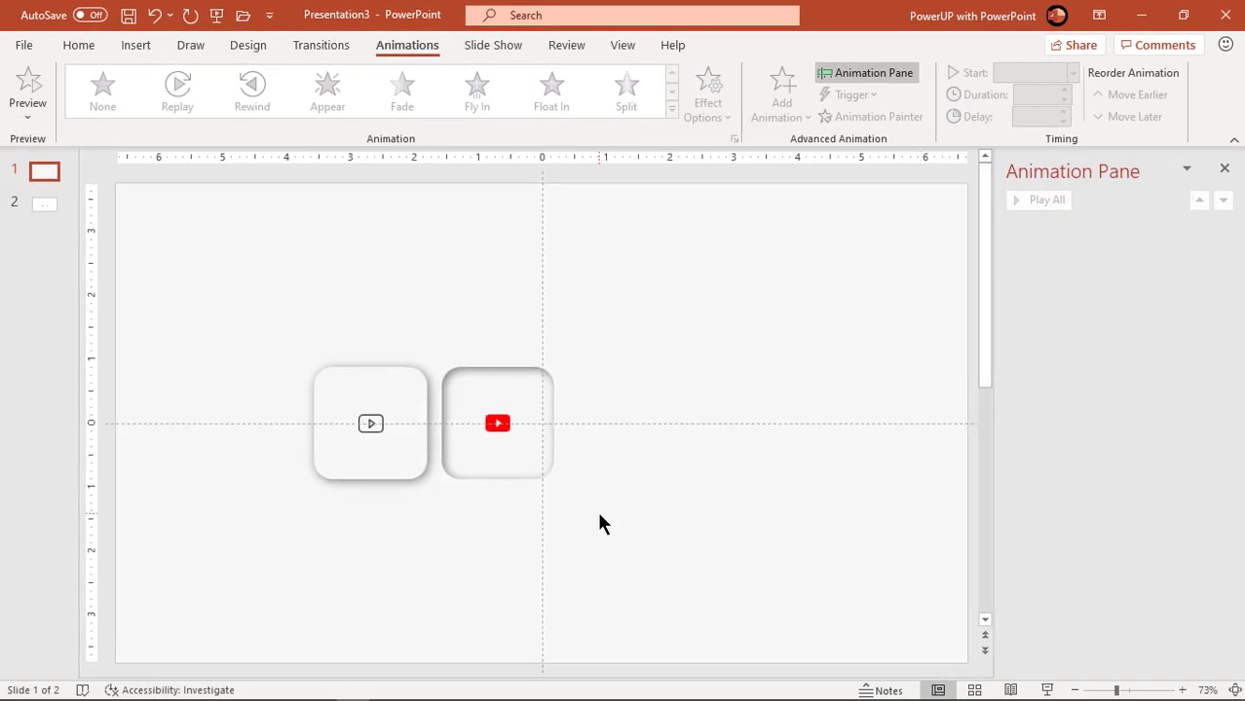
Step: Give the Un-Pressed group a Disappear exit triggered on click of Un-Pressed
{"action": "left_click", "coordinate": [386, 455]}
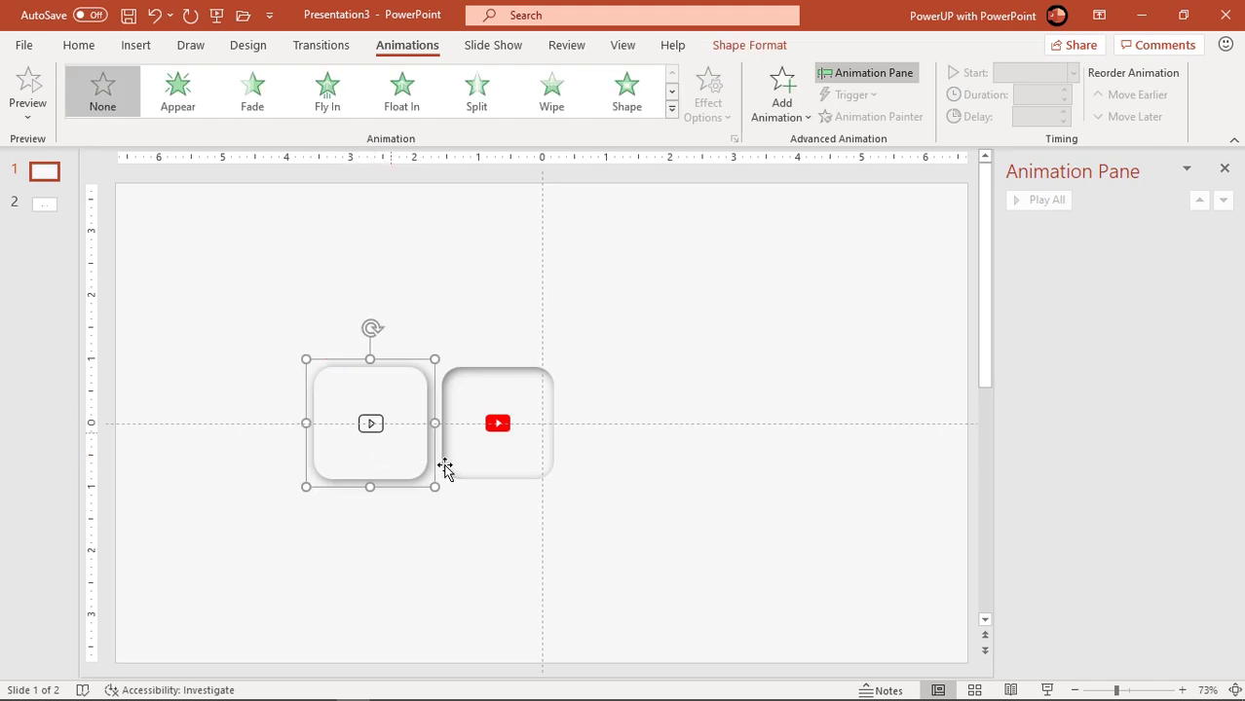
{"action": "left_click", "coordinate": [502, 465]}
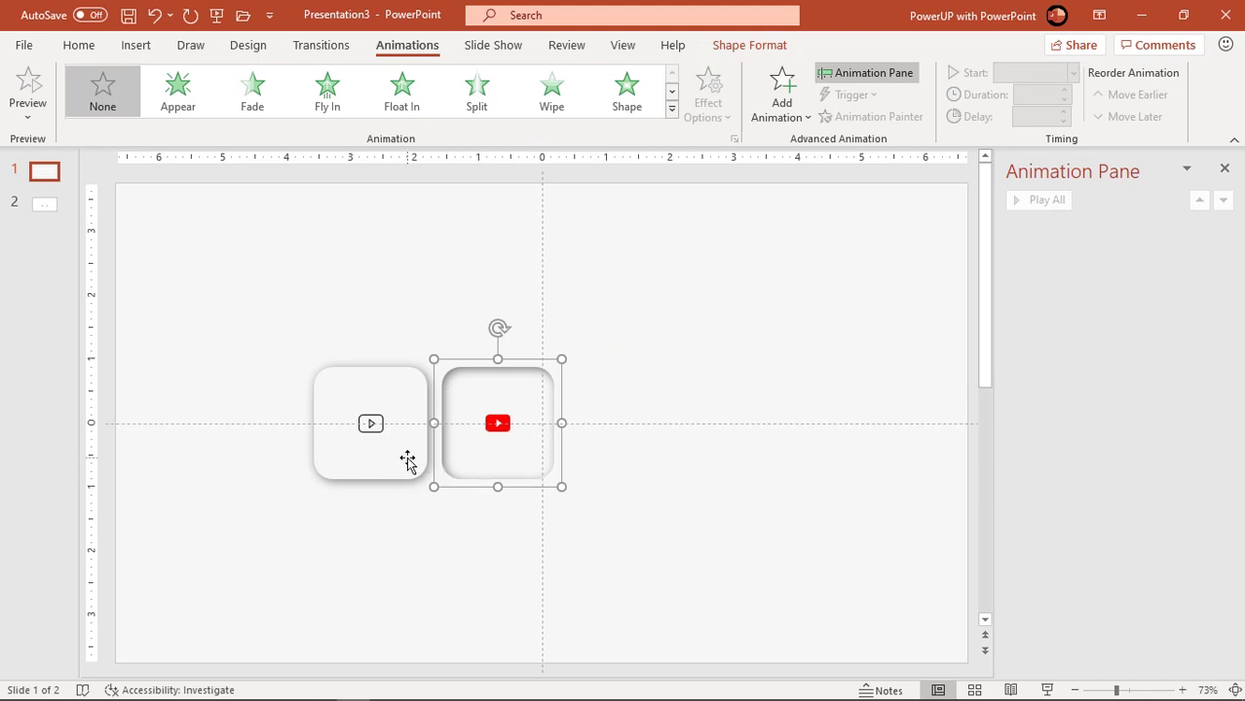
{"action": "left_click", "coordinate": [407, 458]}
{"action": "left_click", "coordinate": [777, 107]}
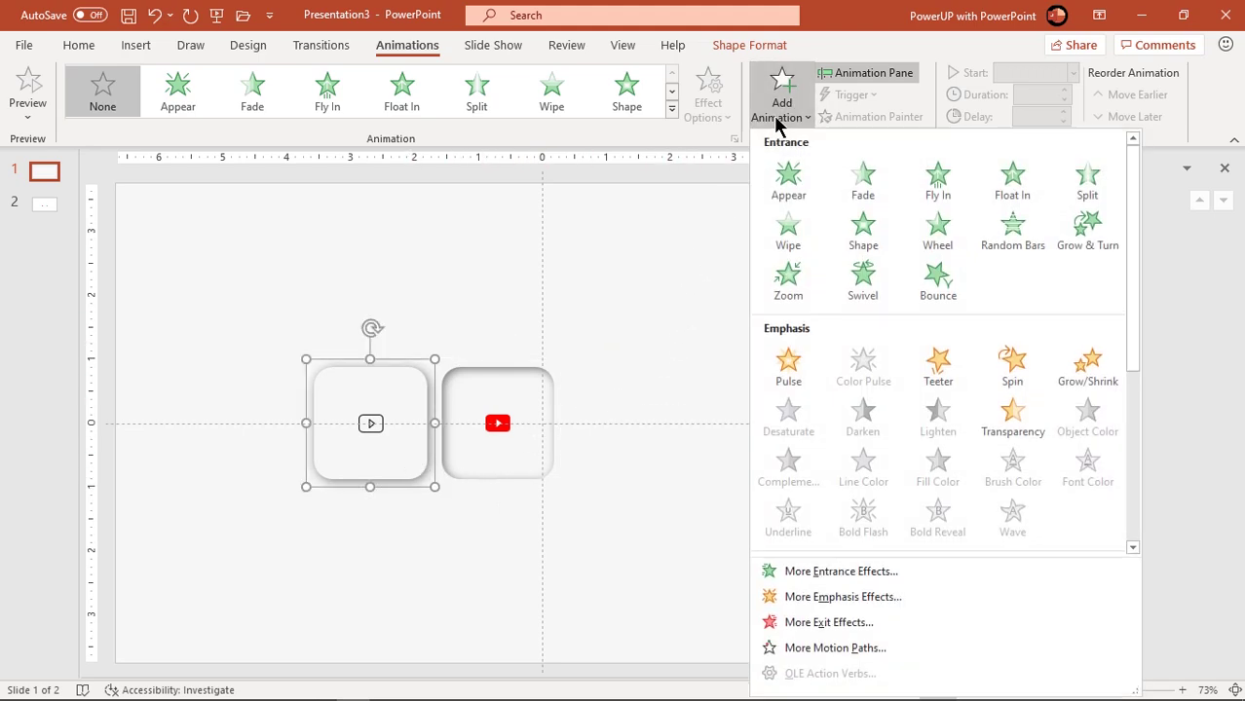
{"action": "scroll", "coordinate": [816, 326], "scroll_direction": "down", "scroll_amount": 2}
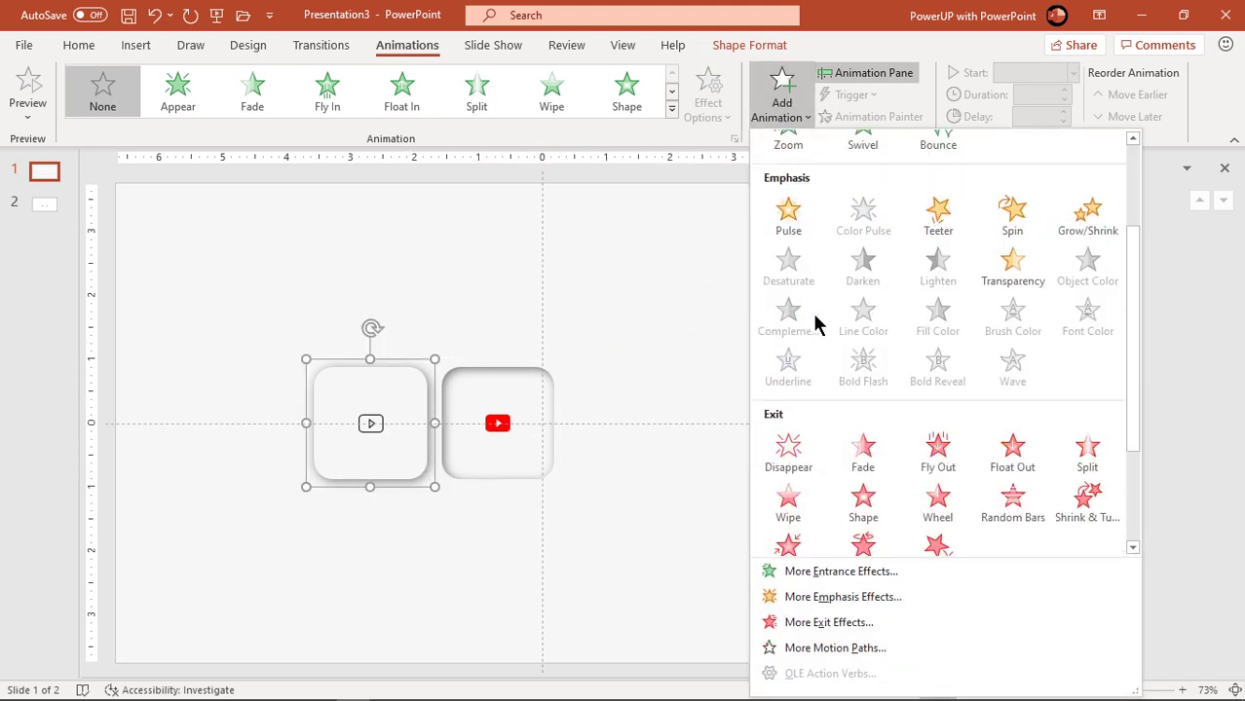
{"action": "left_click", "coordinate": [790, 453]}
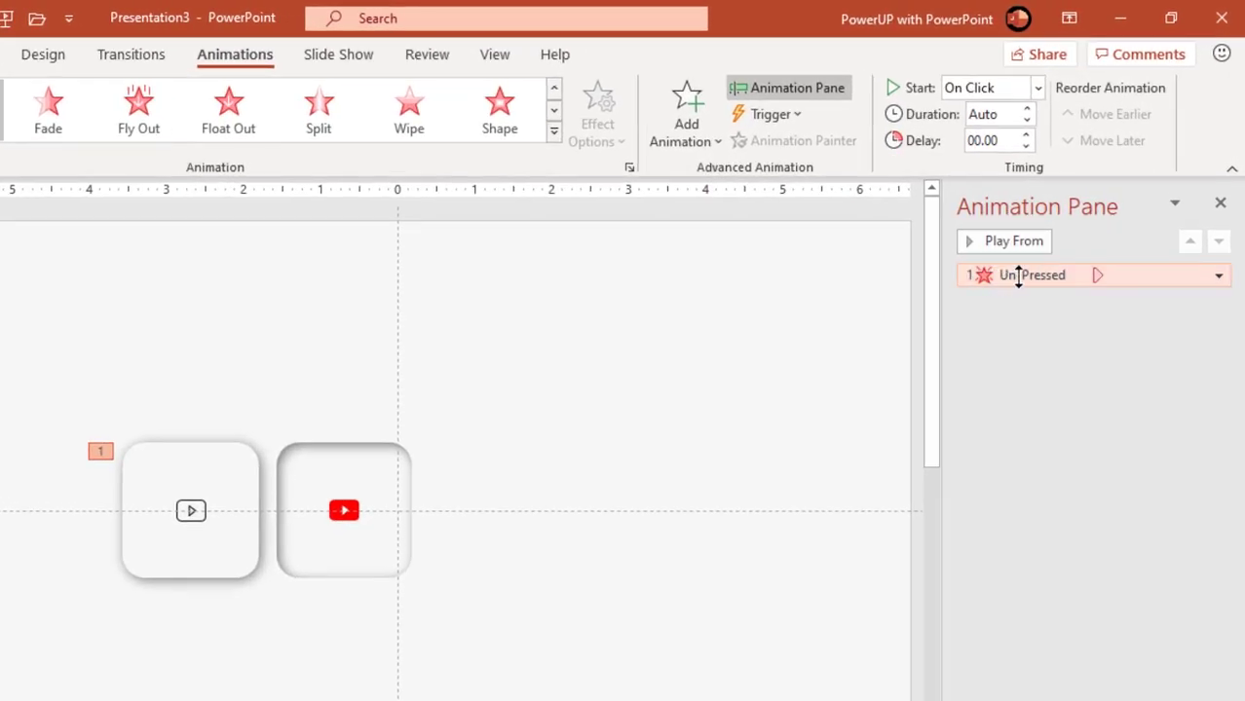
{"action": "left_click", "coordinate": [788, 114]}
{"action": "mouse_move", "coordinate": [789, 143]}
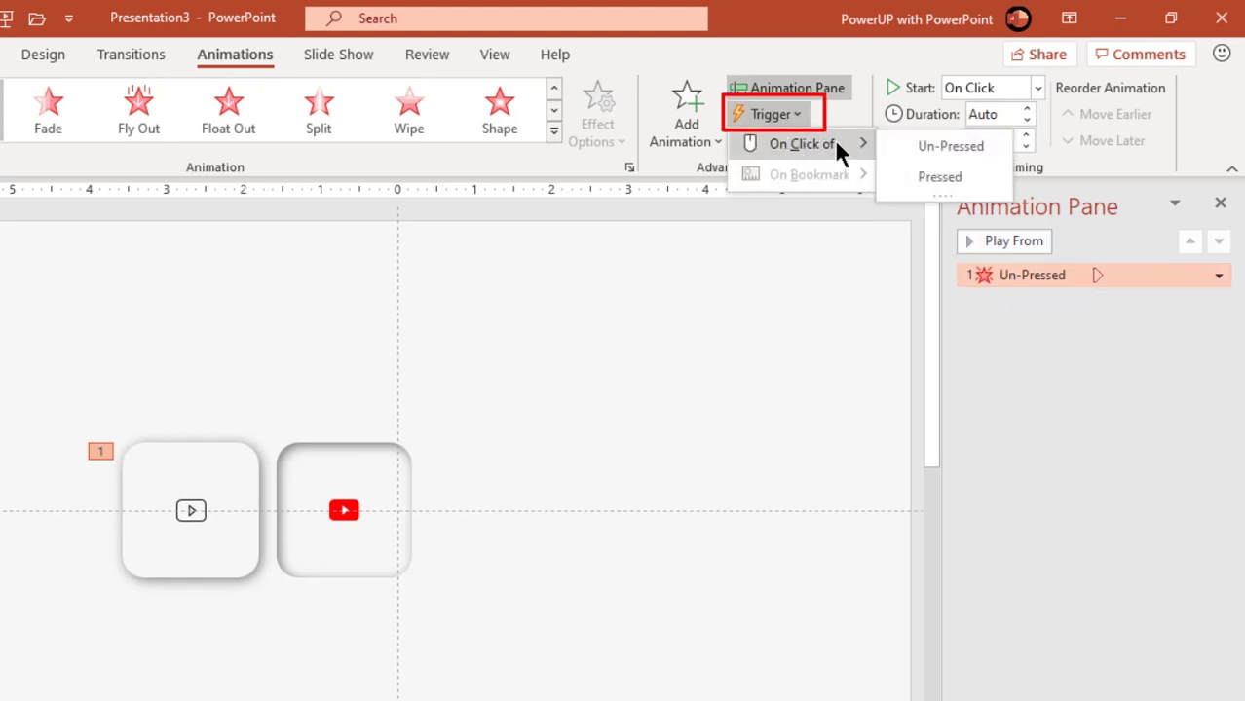
{"action": "left_click", "coordinate": [929, 151]}
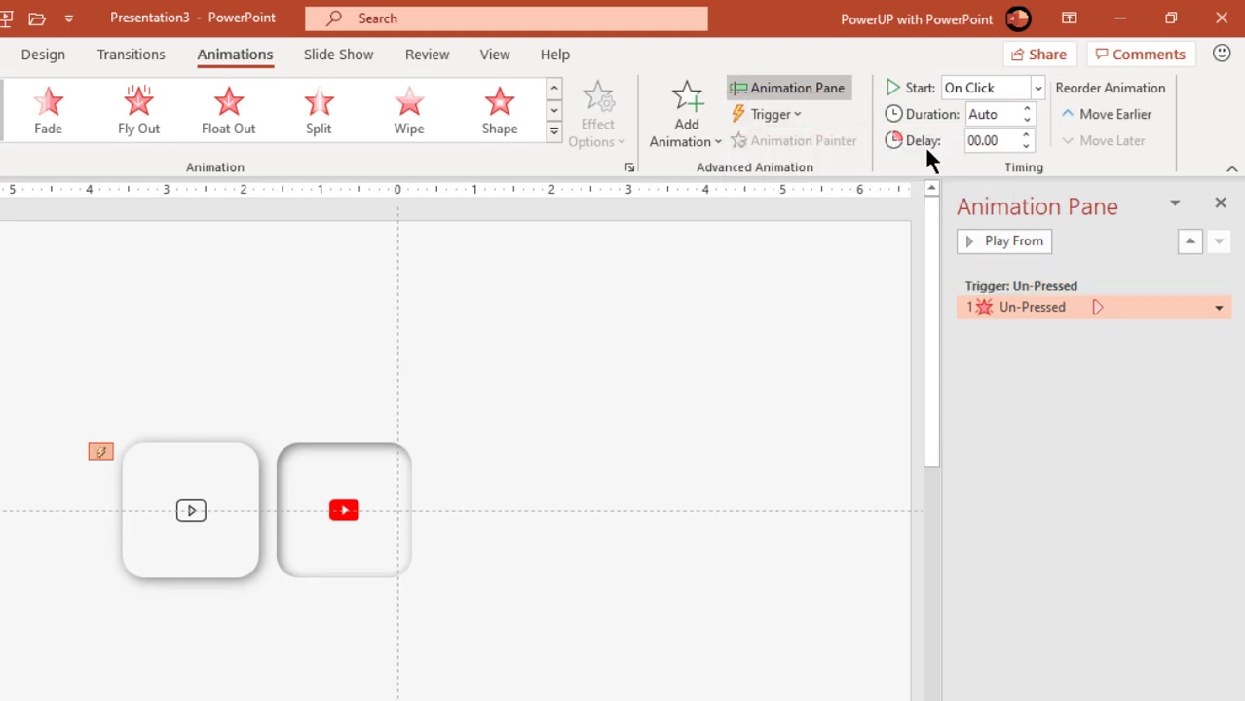
{"action": "left_click", "coordinate": [389, 548]}
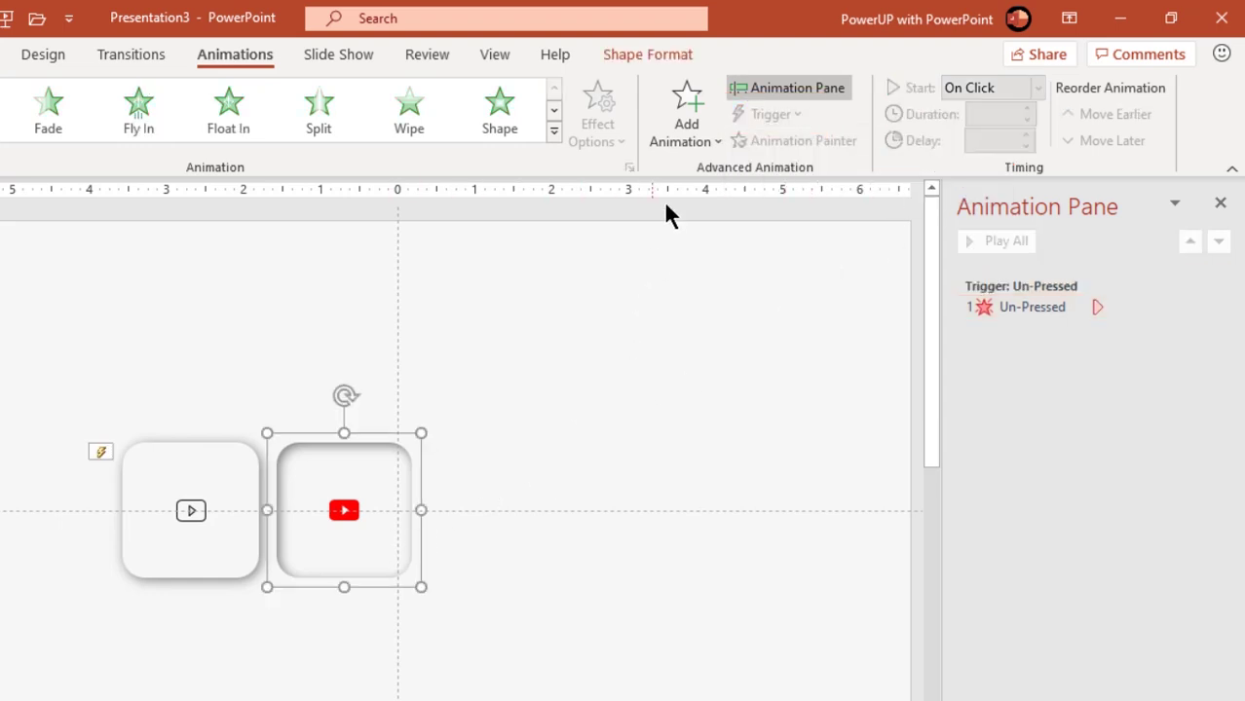
Step: Add an Appear entrance to Pressed, placed under the Un-Pressed trigger and set With Previous
{"action": "left_click", "coordinate": [700, 144]}
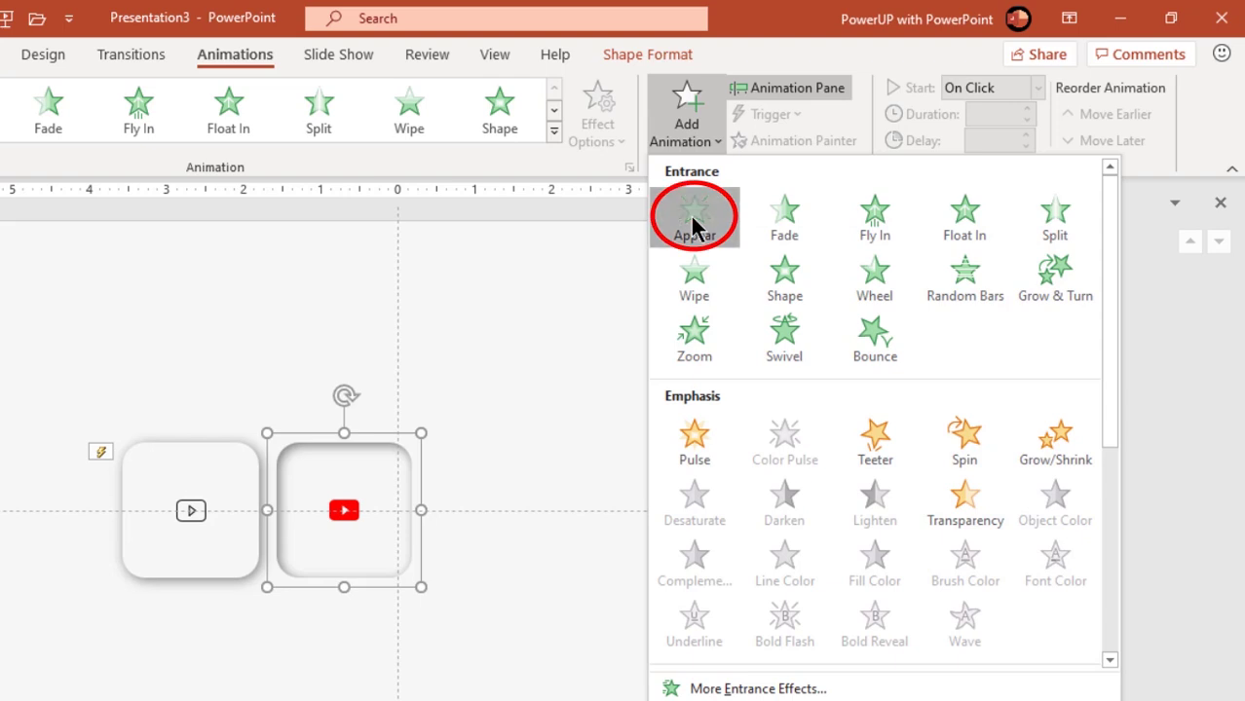
{"action": "left_click", "coordinate": [693, 223]}
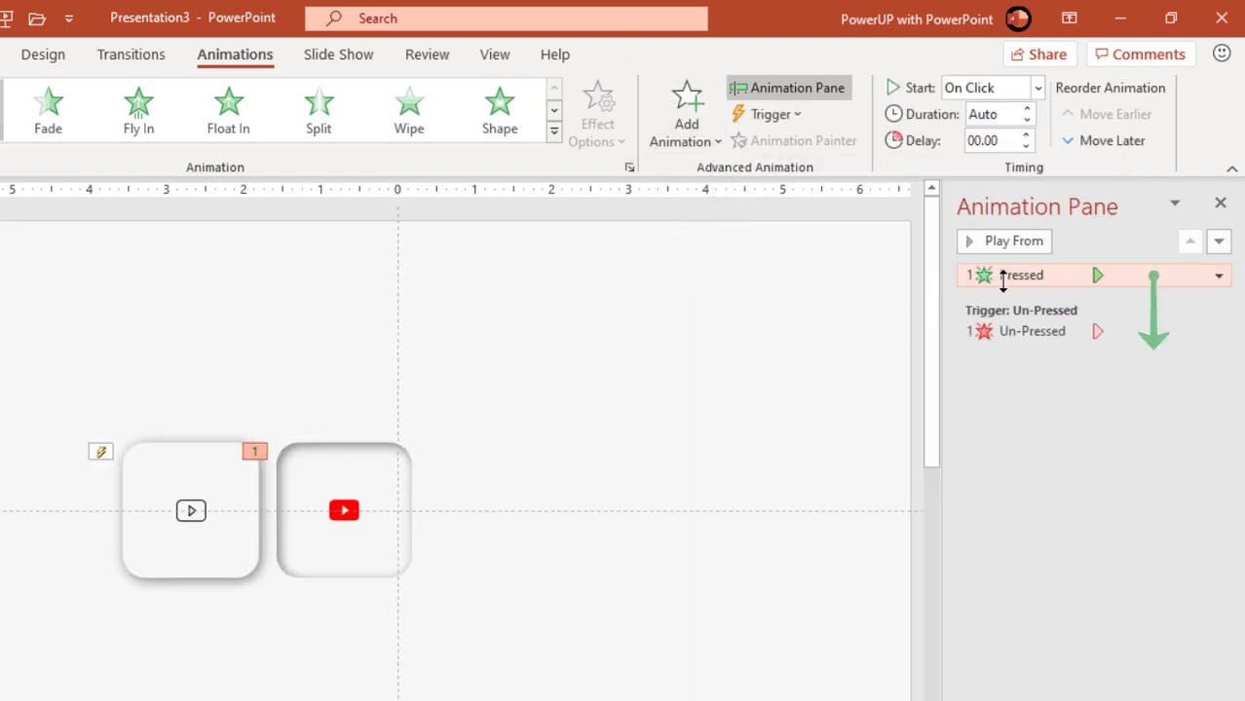
{"action": "left_click_drag", "start_coordinate": [1002, 278], "coordinate": [917, 373]}
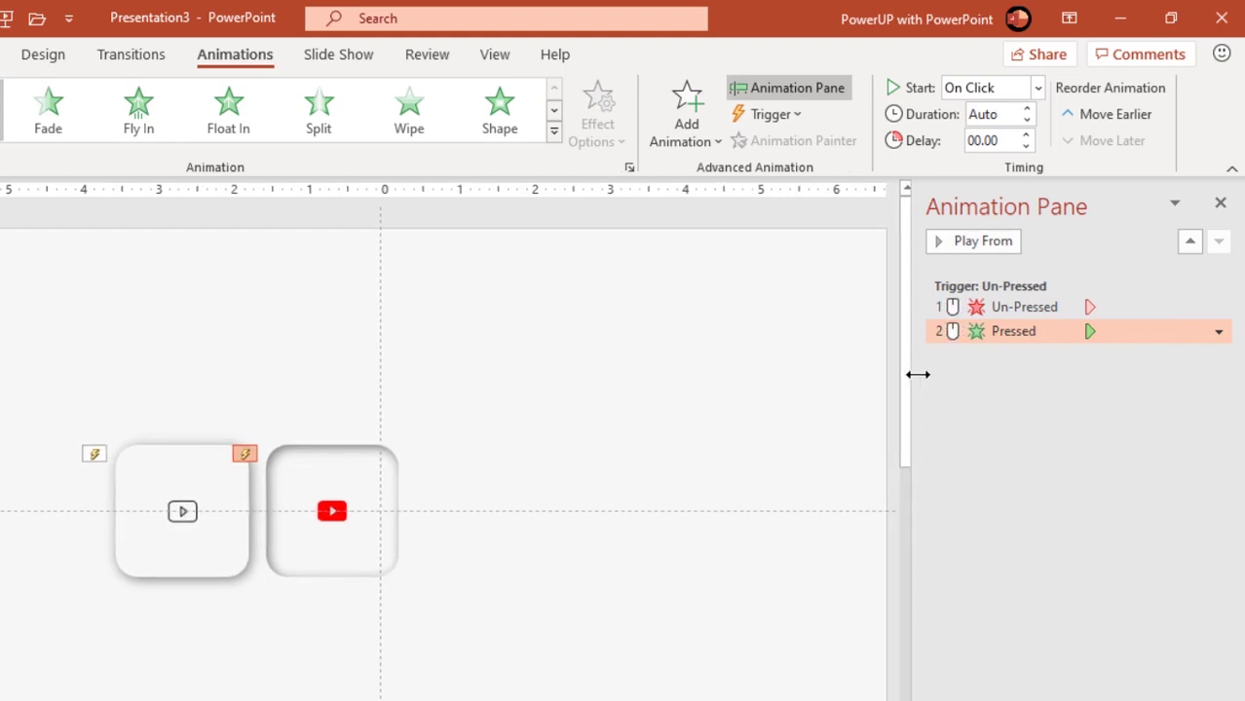
{"action": "left_click", "coordinate": [1031, 86]}
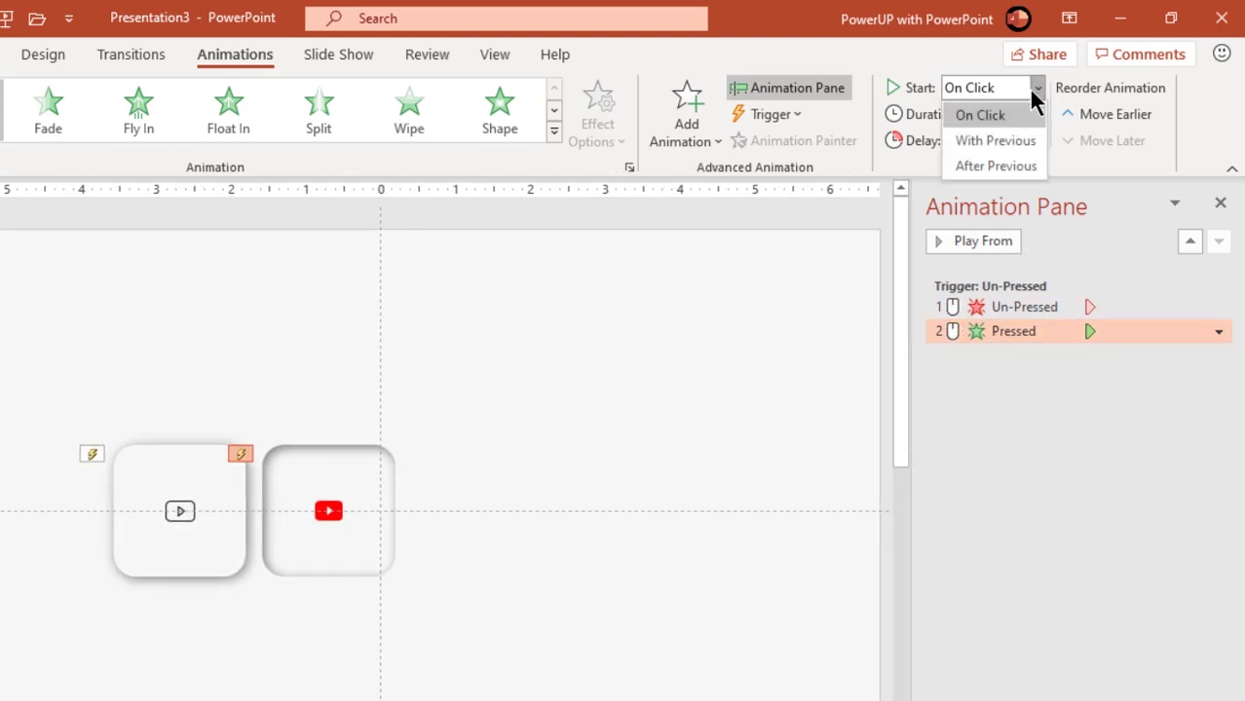
{"action": "left_click", "coordinate": [1000, 136]}
{"action": "left_click", "coordinate": [632, 422]}
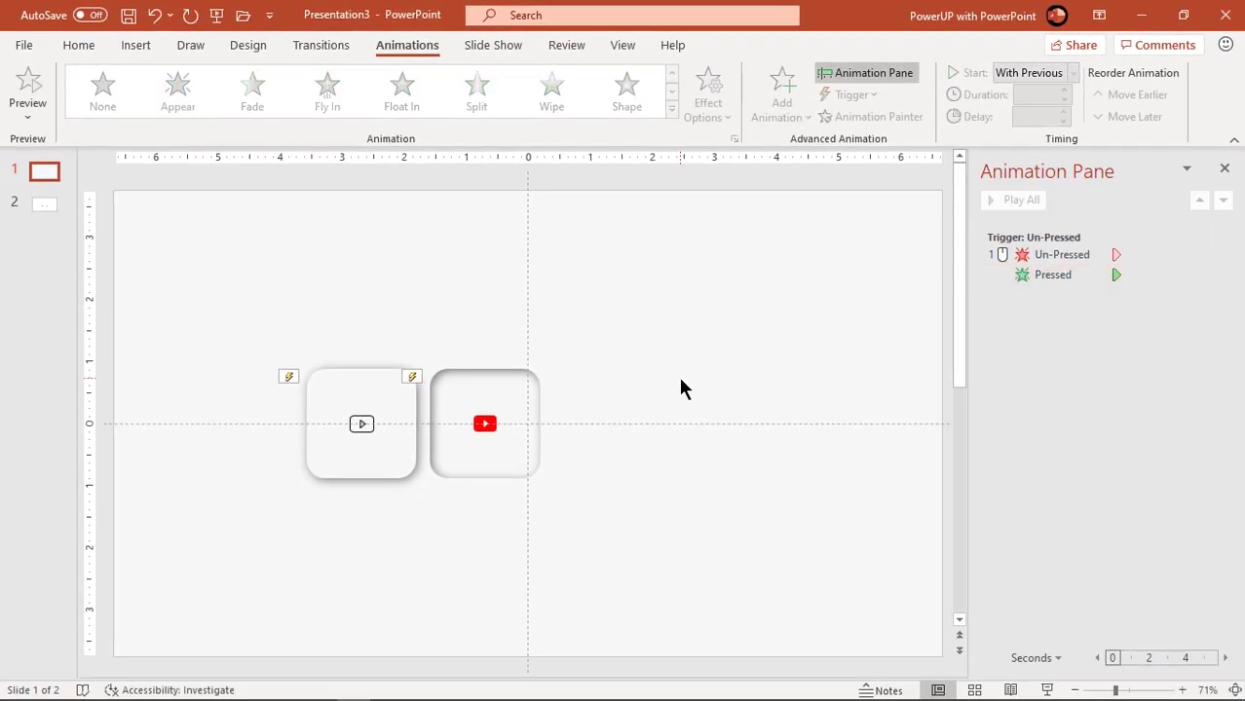
{"action": "key", "text": "F5"}
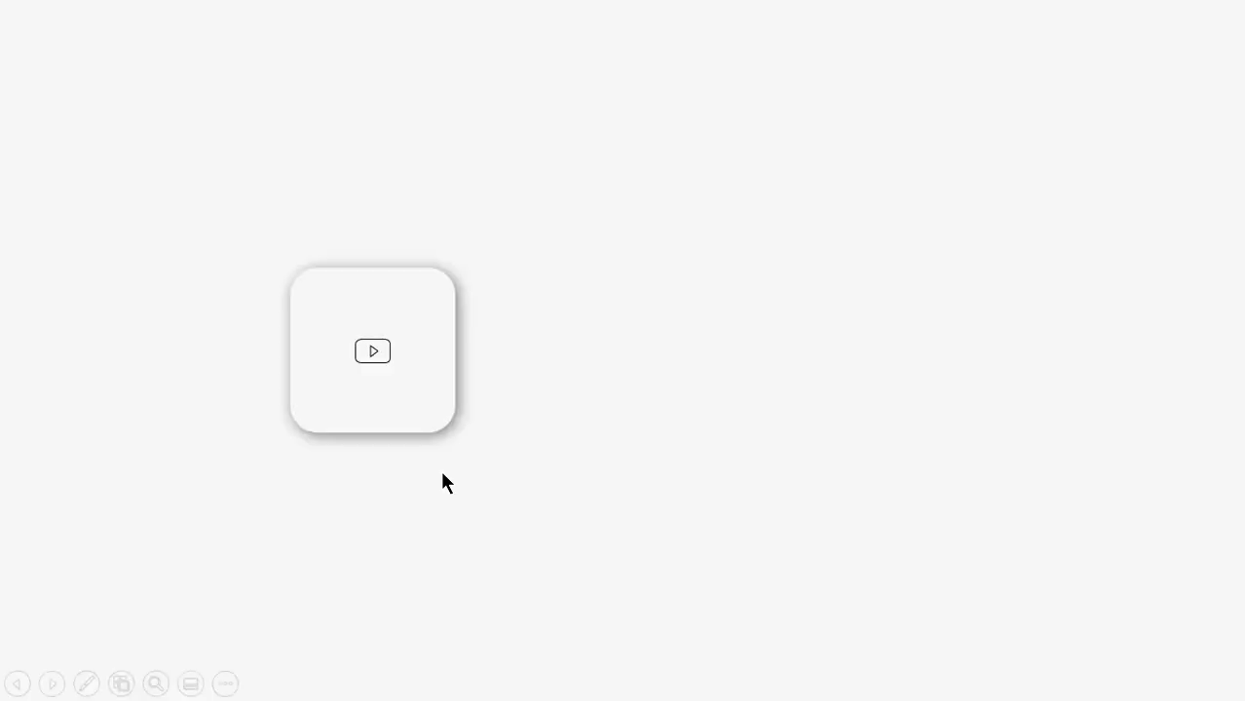
{"action": "left_click", "coordinate": [402, 397]}
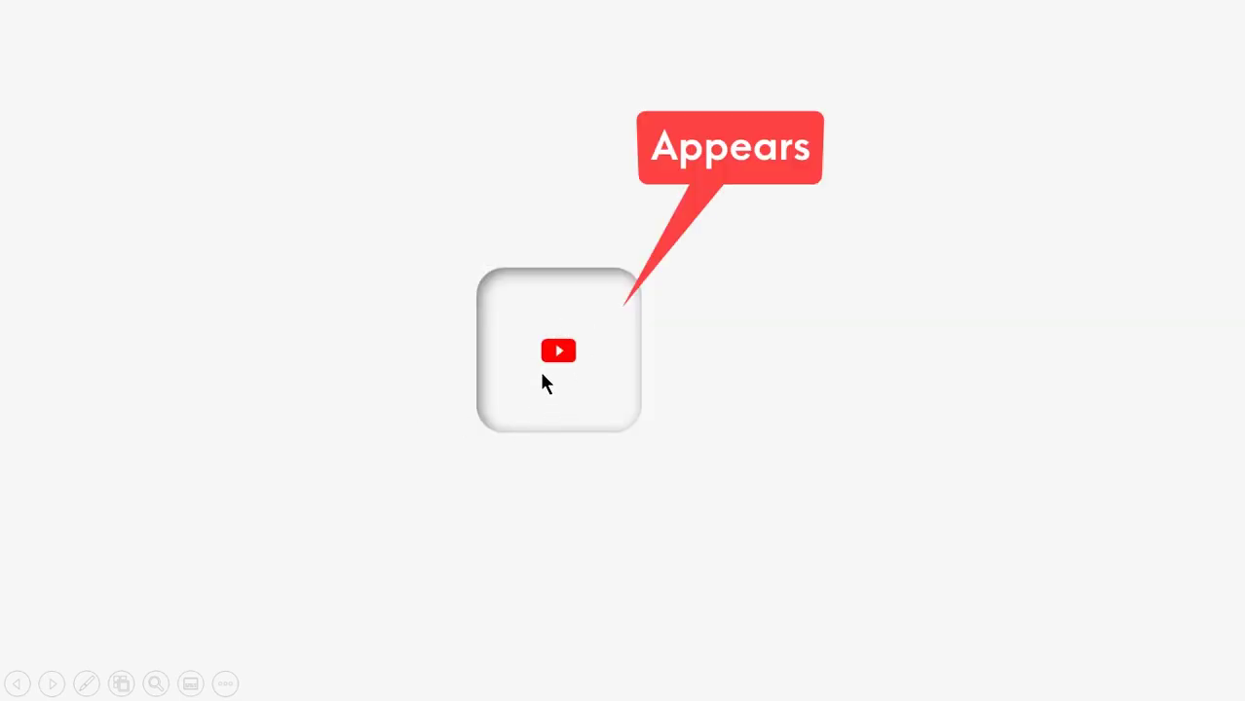
{"action": "key", "text": "Escape"}
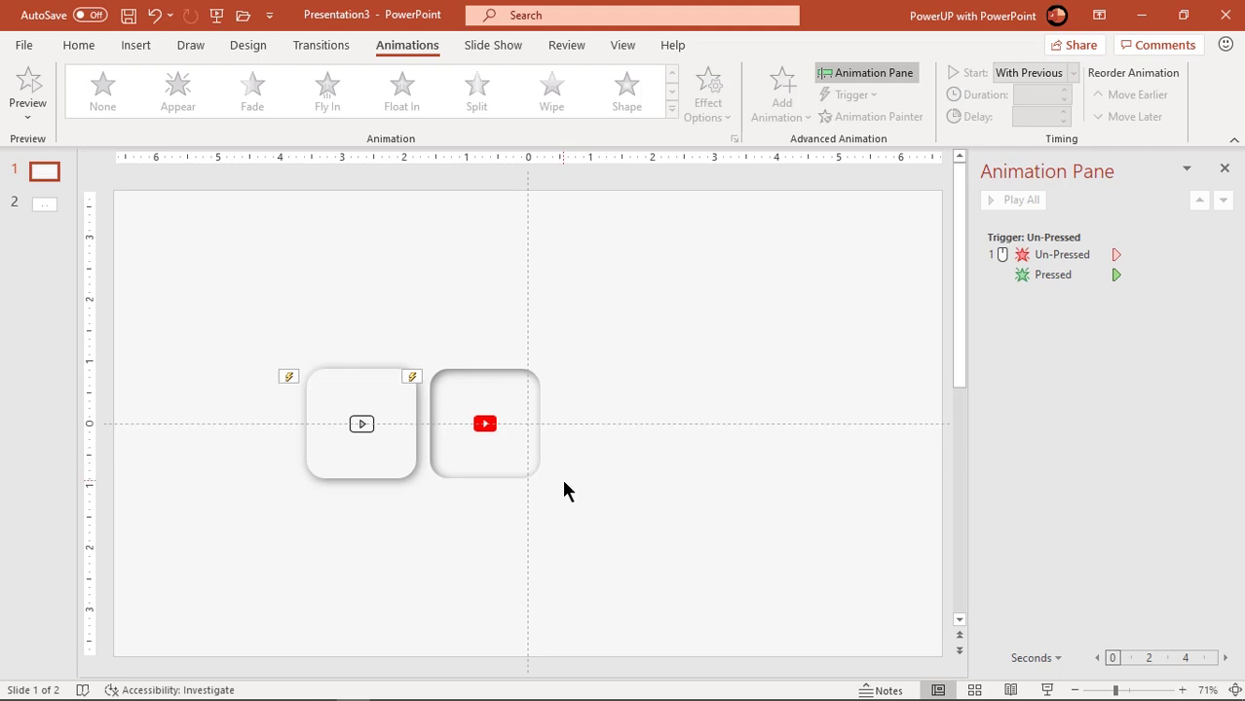
Step: Give the Pressed group a Disappear exit triggered on click of Pressed
{"action": "left_click", "coordinate": [513, 407]}
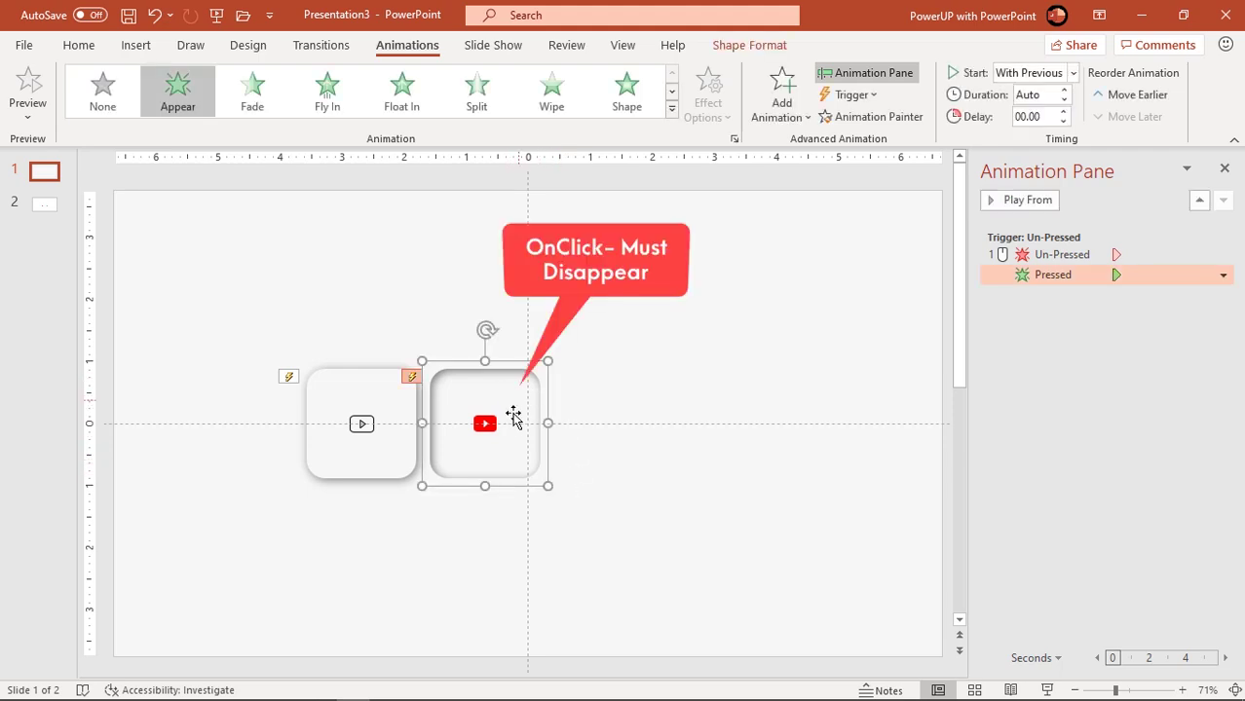
{"action": "left_click", "coordinate": [356, 397]}
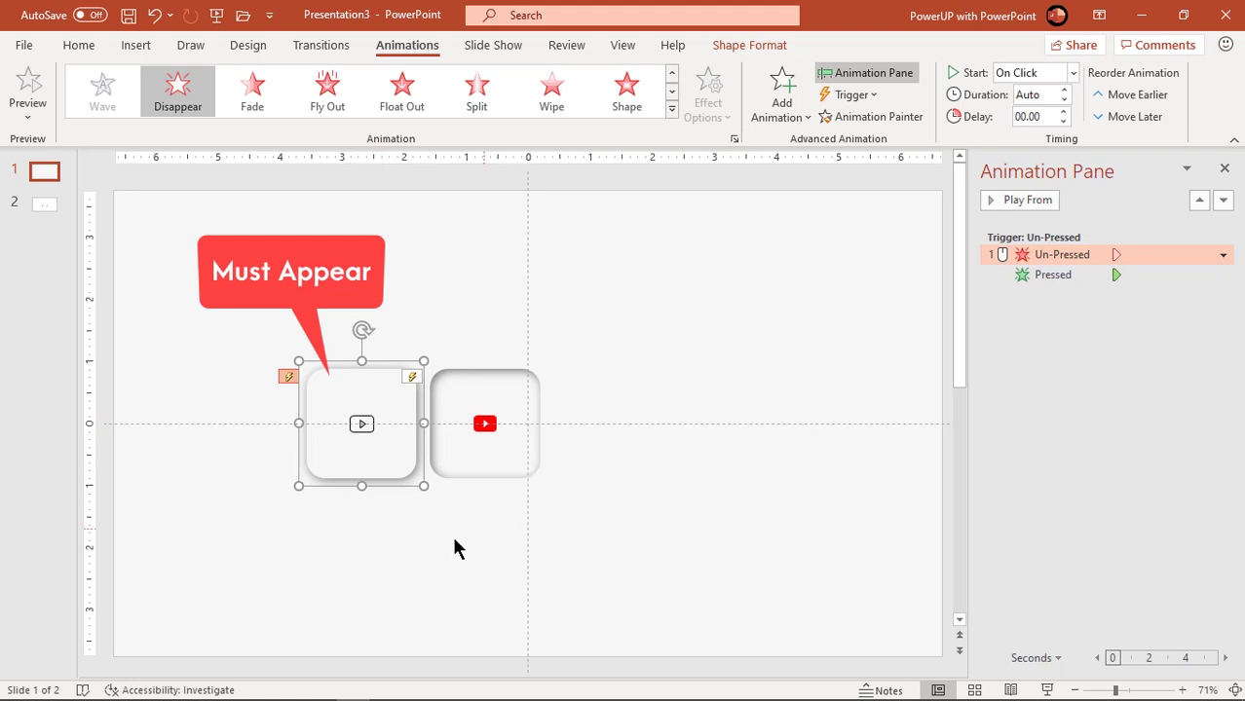
{"action": "left_click", "coordinate": [693, 452]}
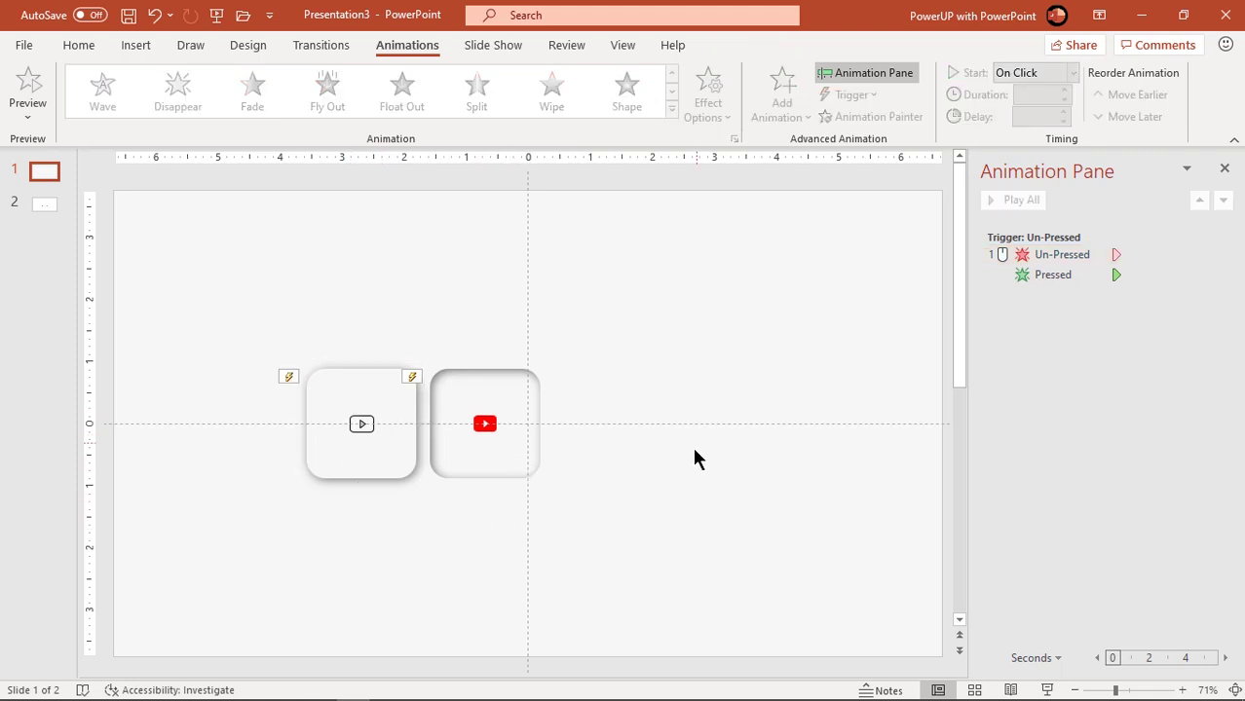
{"action": "left_click", "coordinate": [531, 455]}
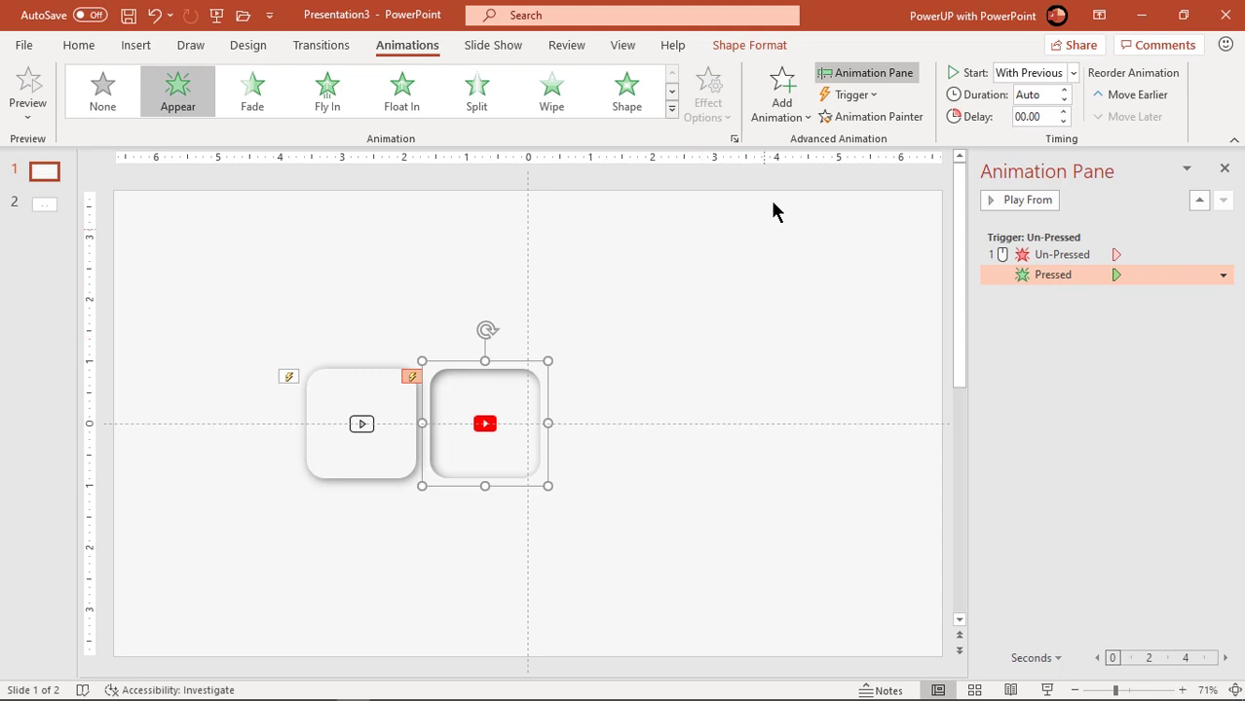
{"action": "left_click", "coordinate": [784, 117]}
{"action": "scroll", "coordinate": [849, 282], "scroll_direction": "down", "scroll_amount": 3}
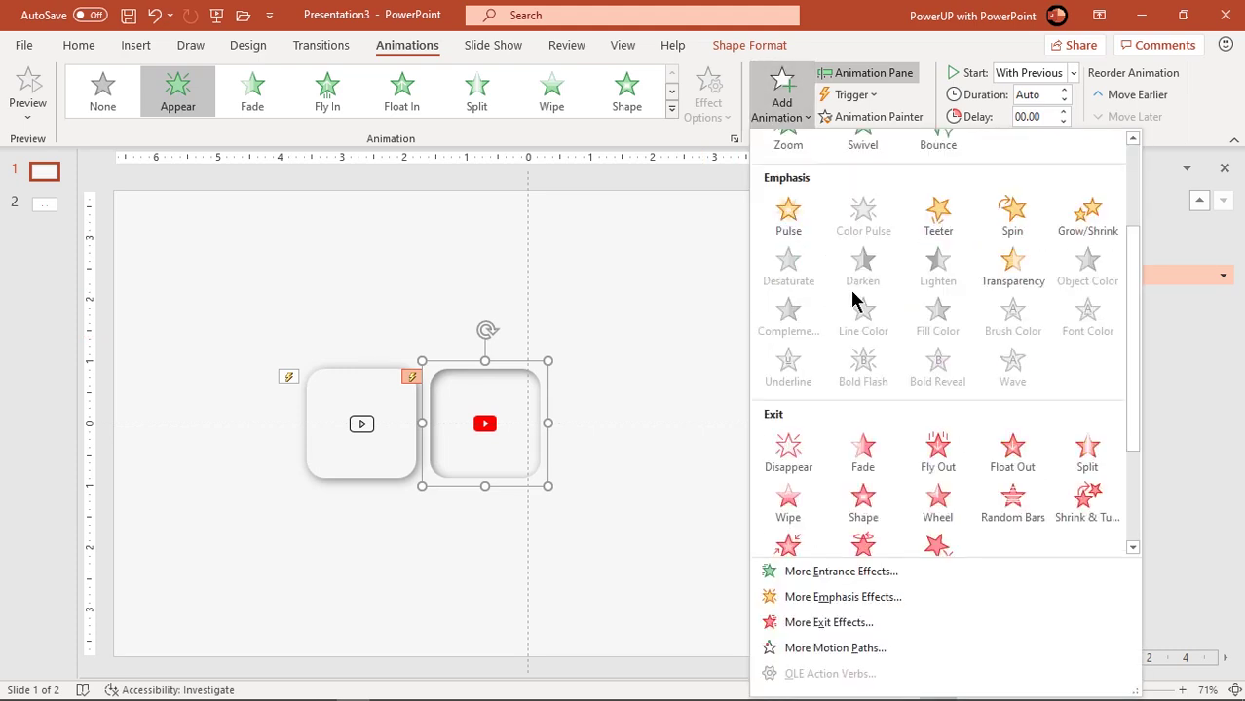
{"action": "left_click", "coordinate": [800, 454]}
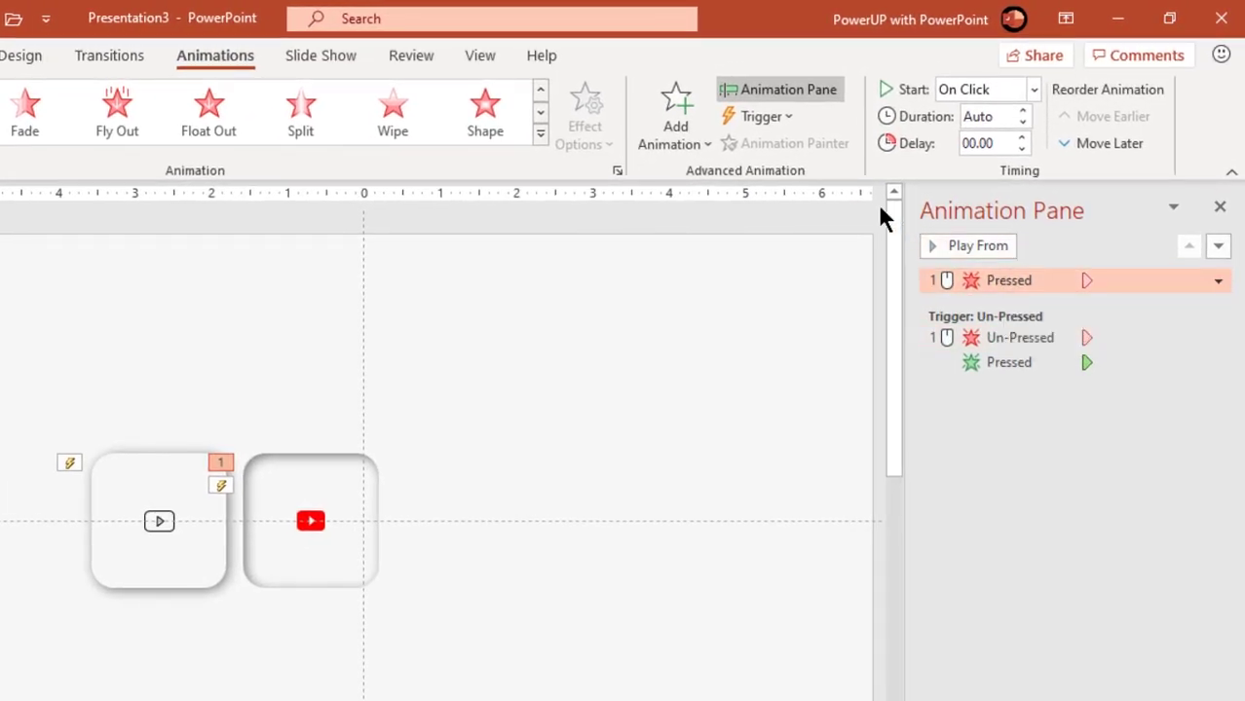
{"action": "left_click", "coordinate": [785, 118]}
{"action": "mouse_move", "coordinate": [788, 144]}
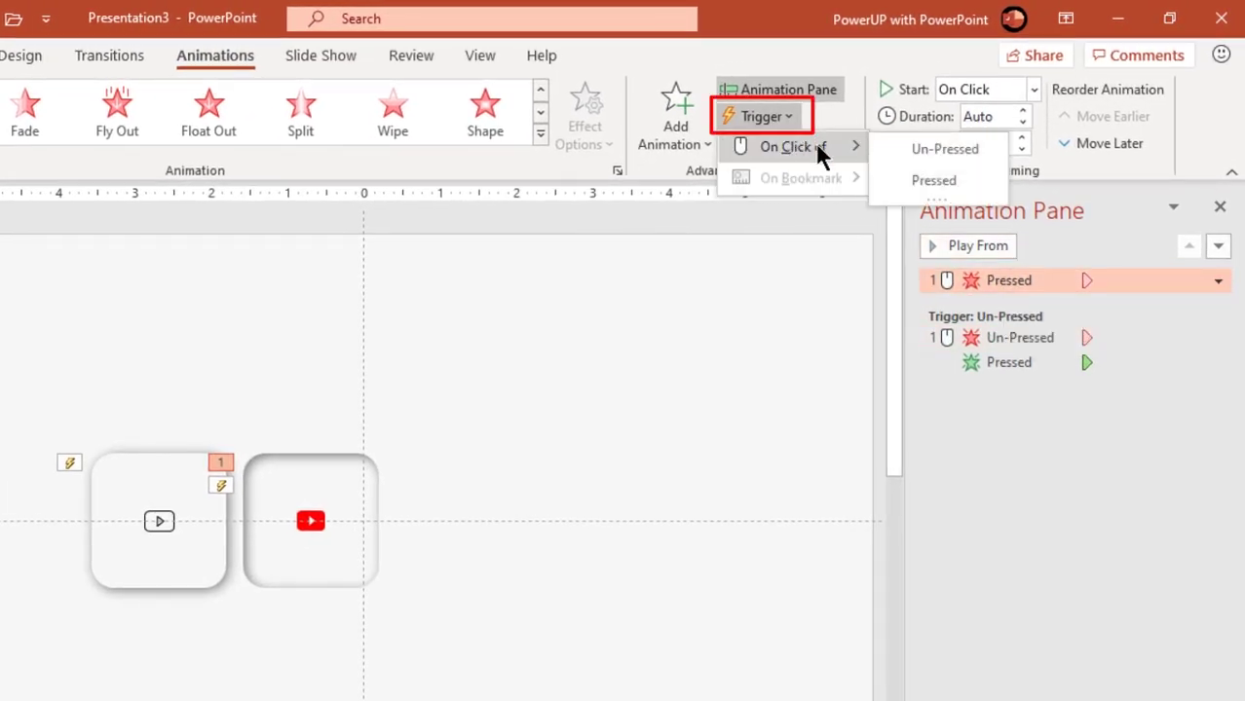
{"action": "left_click", "coordinate": [918, 182]}
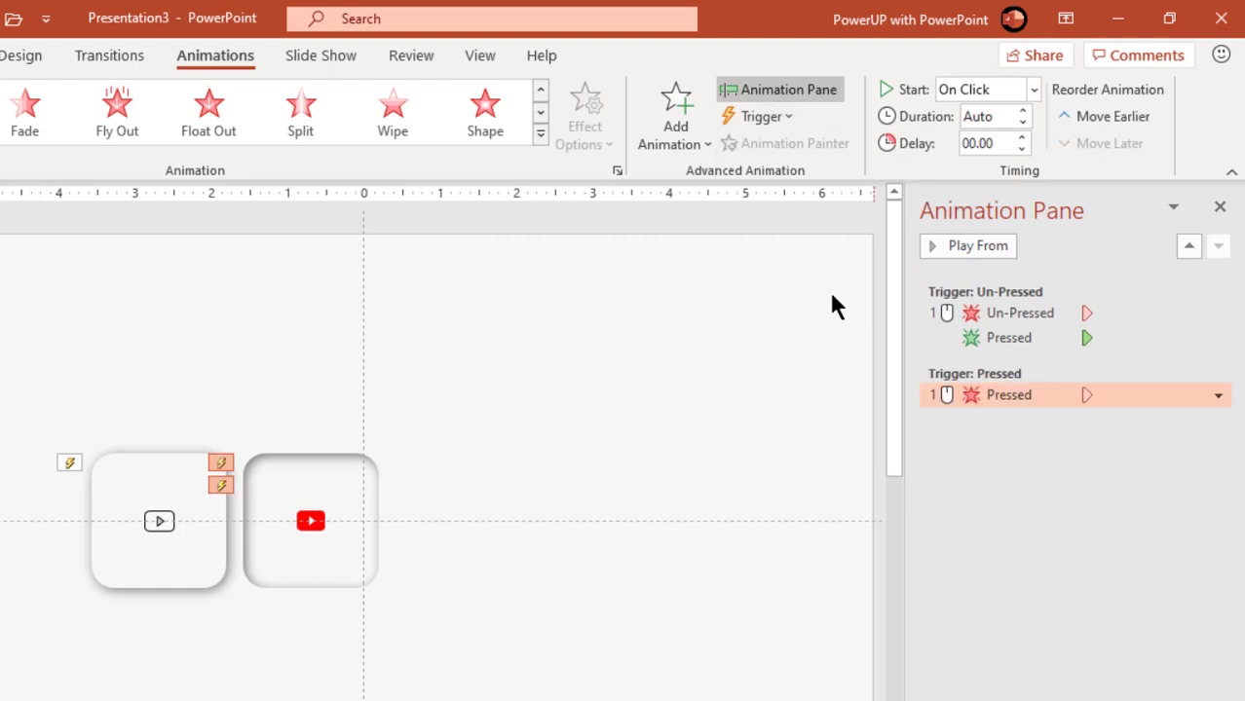
{"action": "left_click", "coordinate": [206, 574]}
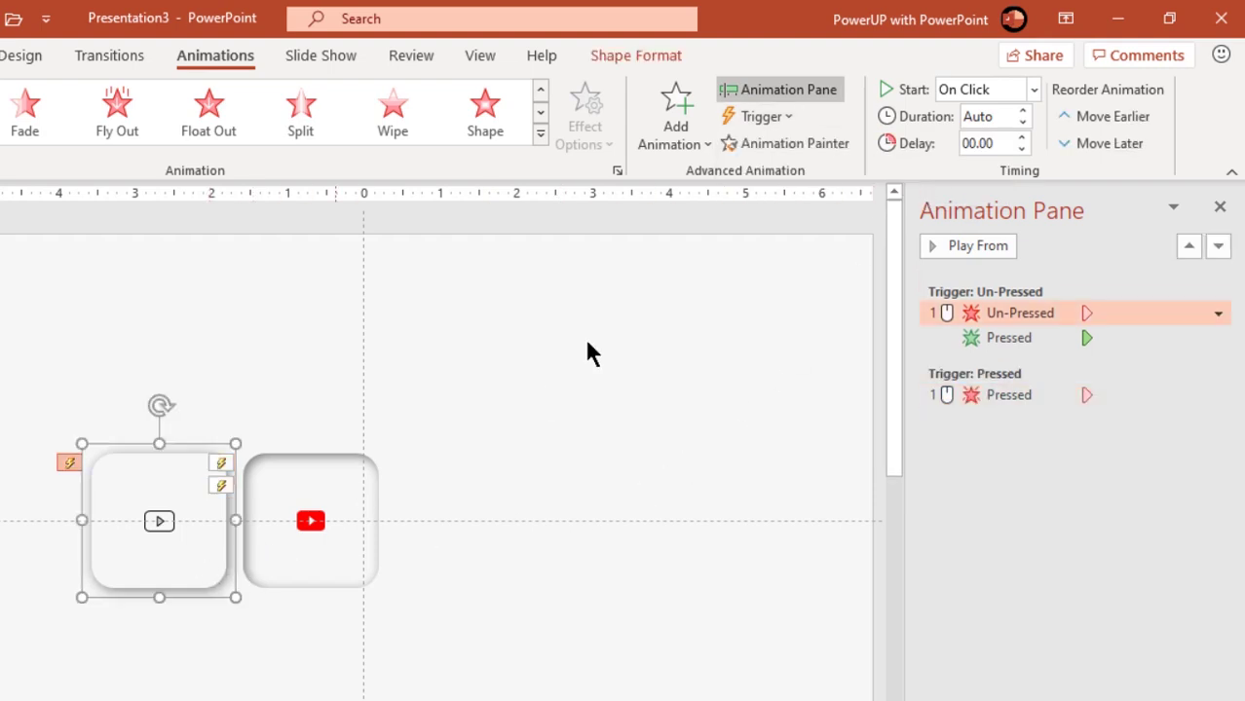
Step: Give the un-pressed button an Appear entrance running With Previous under the Pressed trigger
{"action": "left_click", "coordinate": [692, 148]}
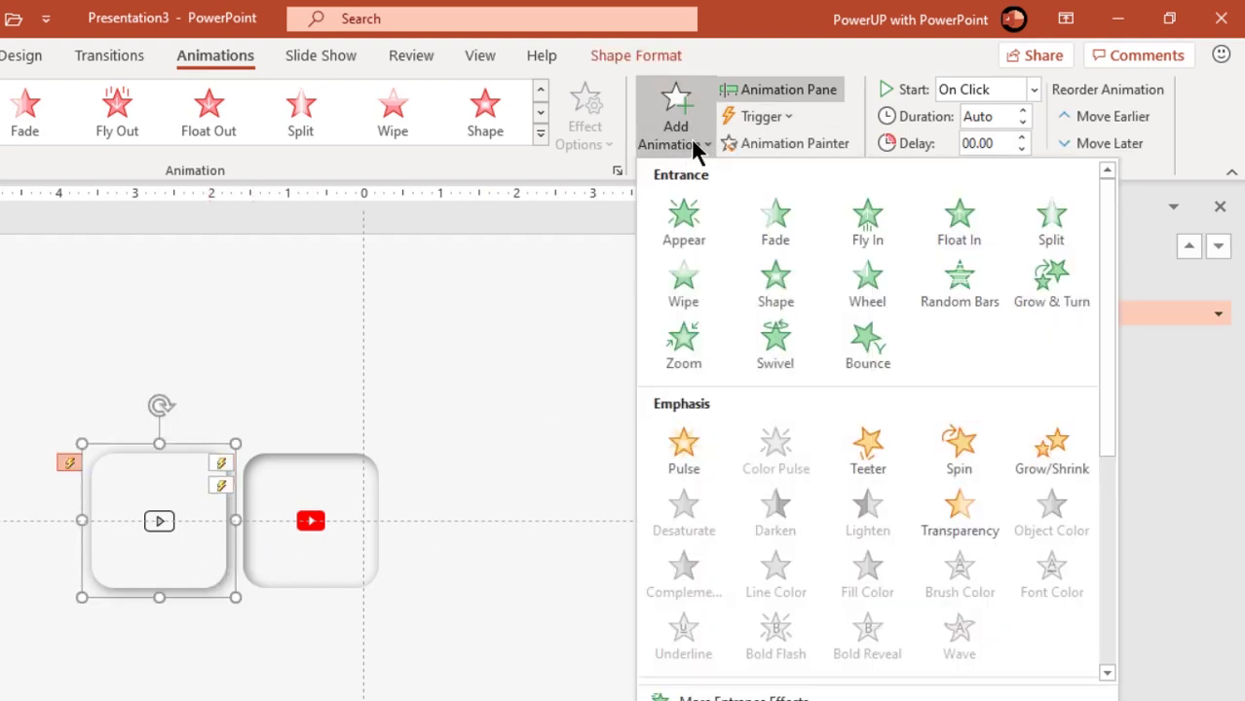
{"action": "left_click", "coordinate": [685, 230]}
{"action": "left_click_drag", "start_coordinate": [1048, 281], "coordinate": [1050, 454]}
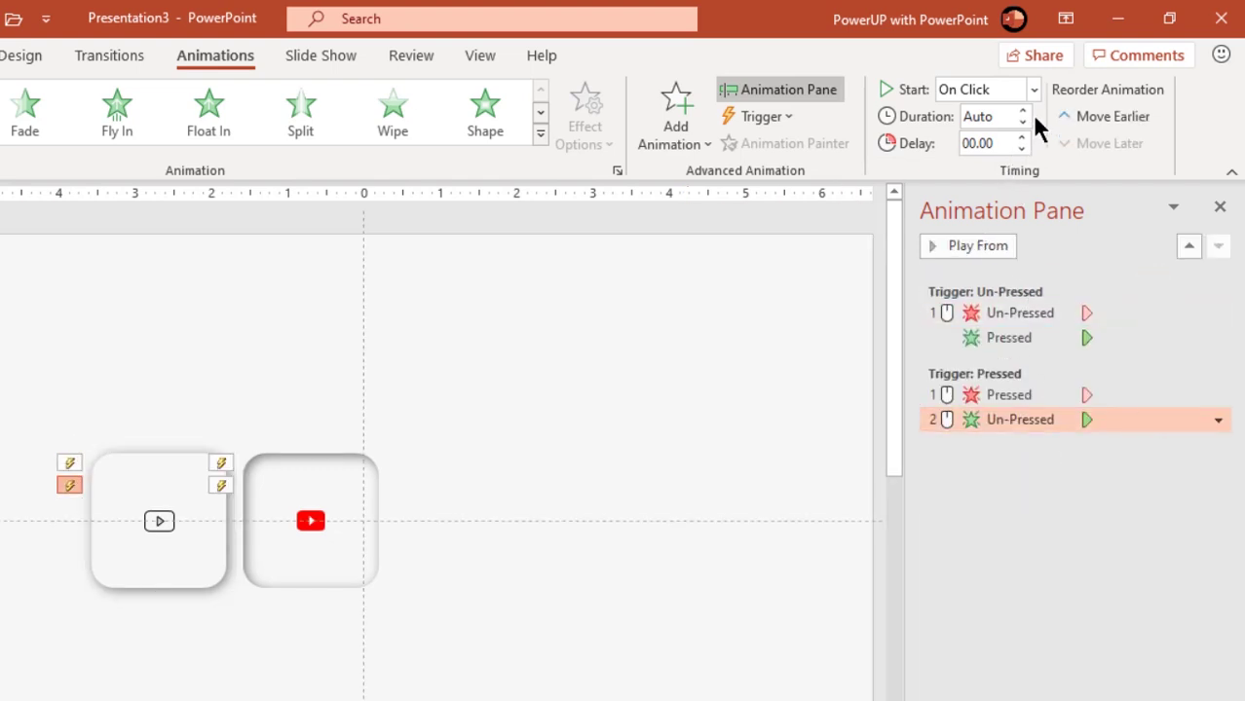
{"action": "left_click", "coordinate": [1033, 89]}
{"action": "left_click", "coordinate": [1010, 146]}
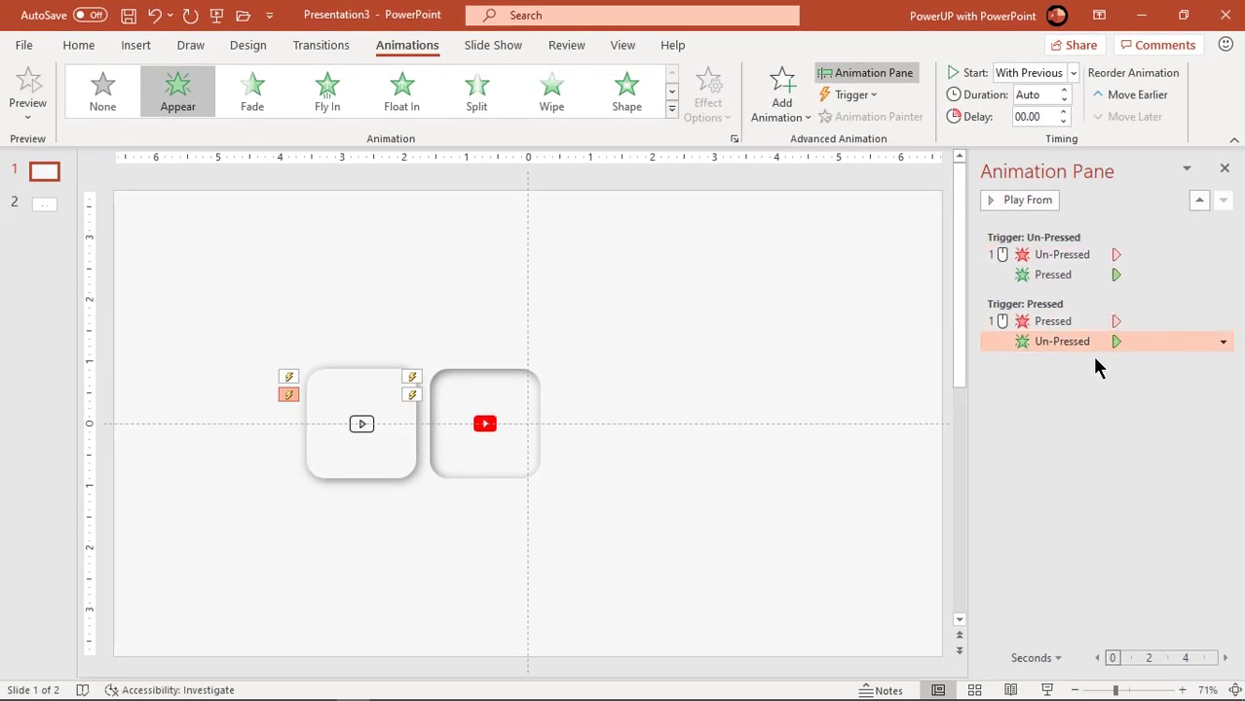
{"action": "left_click", "coordinate": [677, 528]}
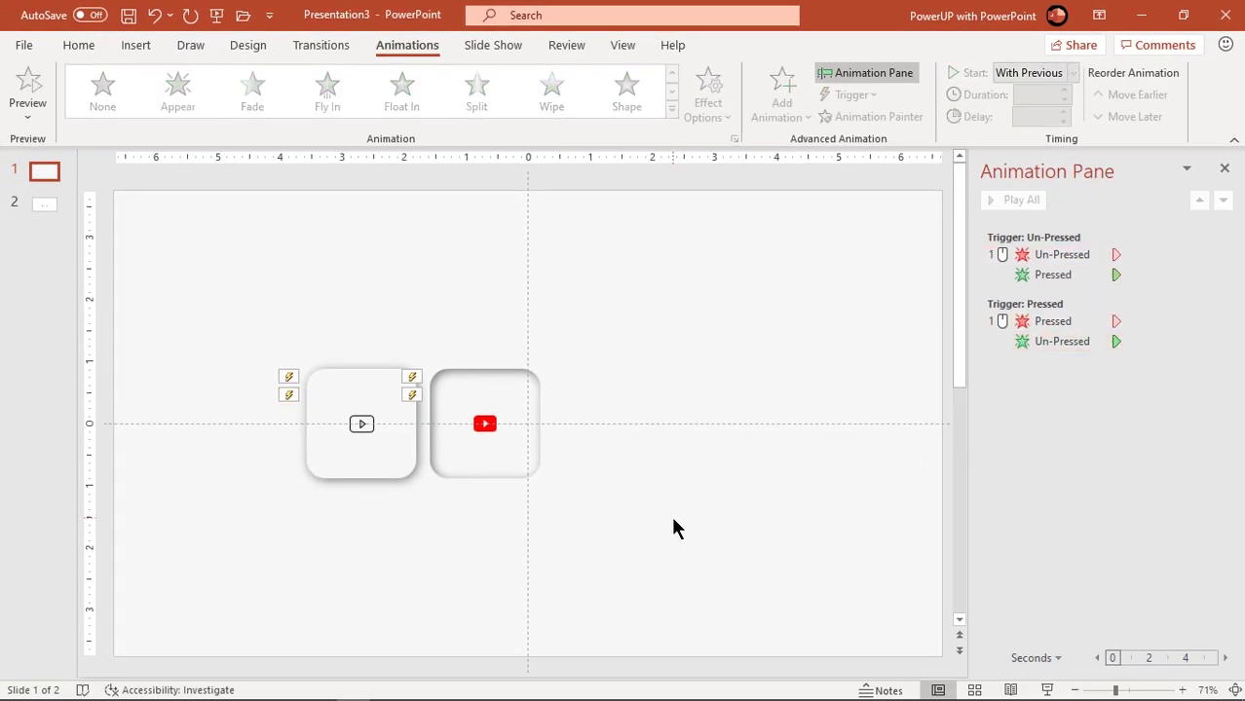
{"action": "key", "text": "F5"}
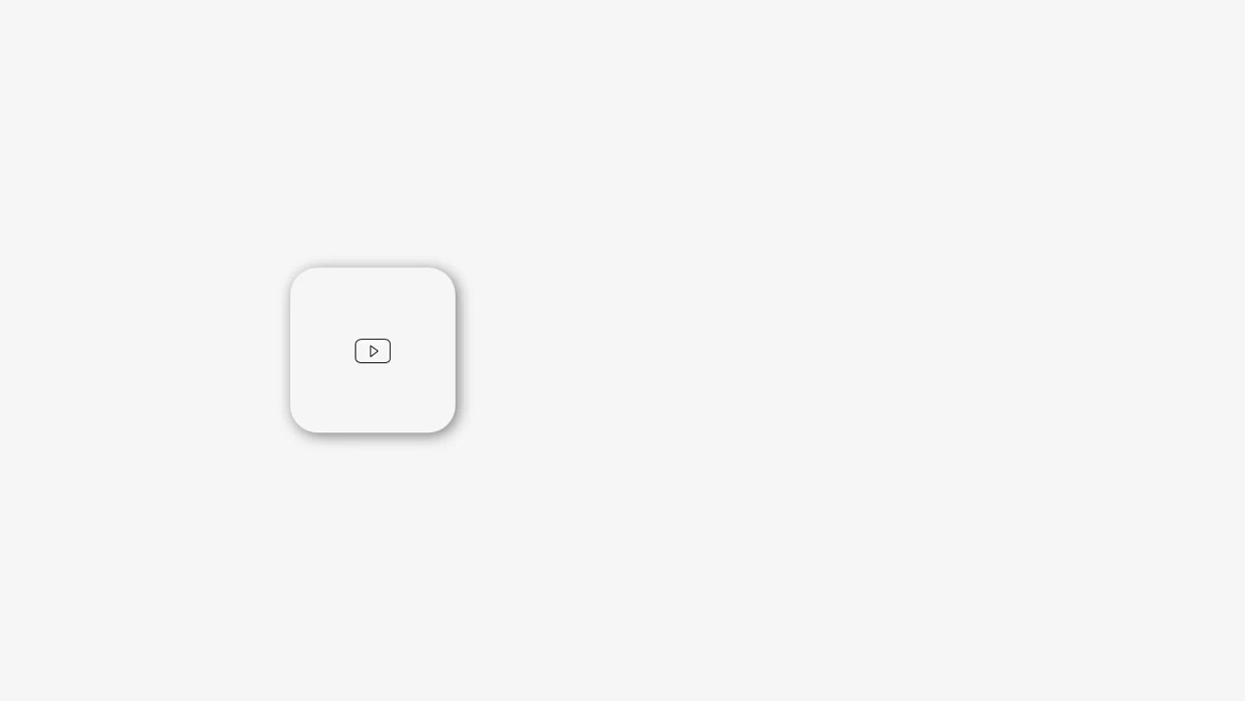
{"action": "left_click", "coordinate": [406, 404]}
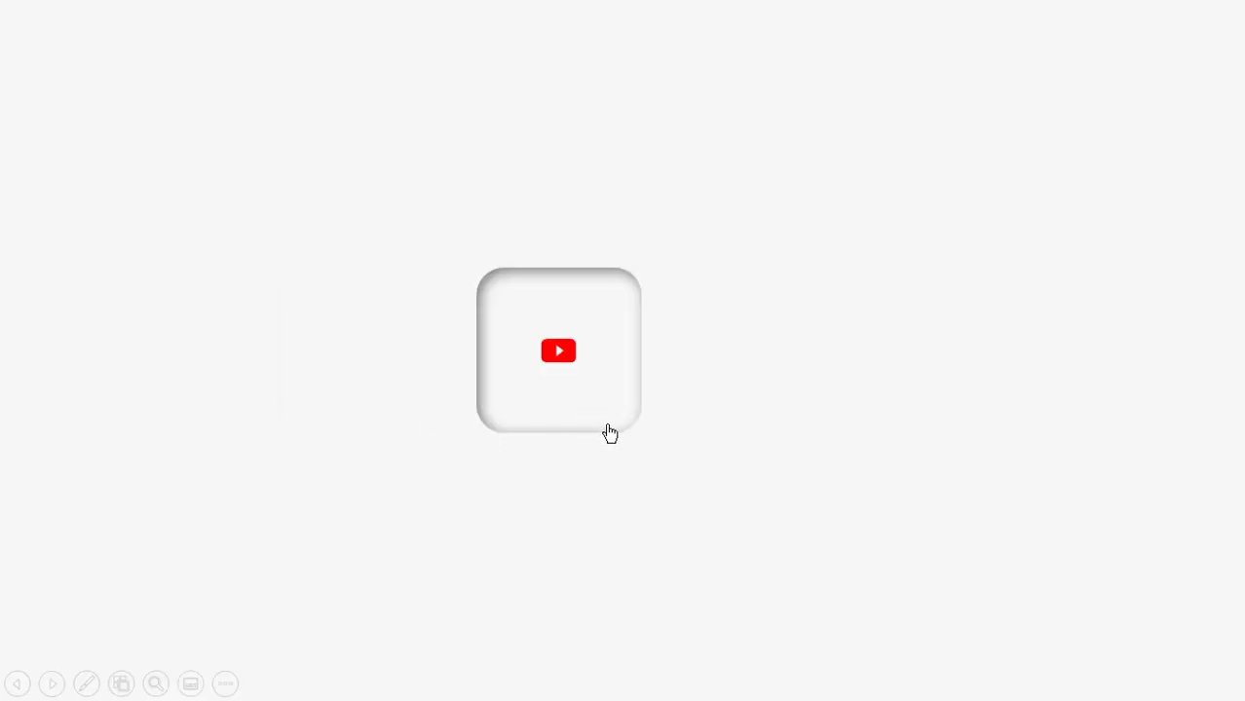
{"action": "left_click", "coordinate": [605, 385]}
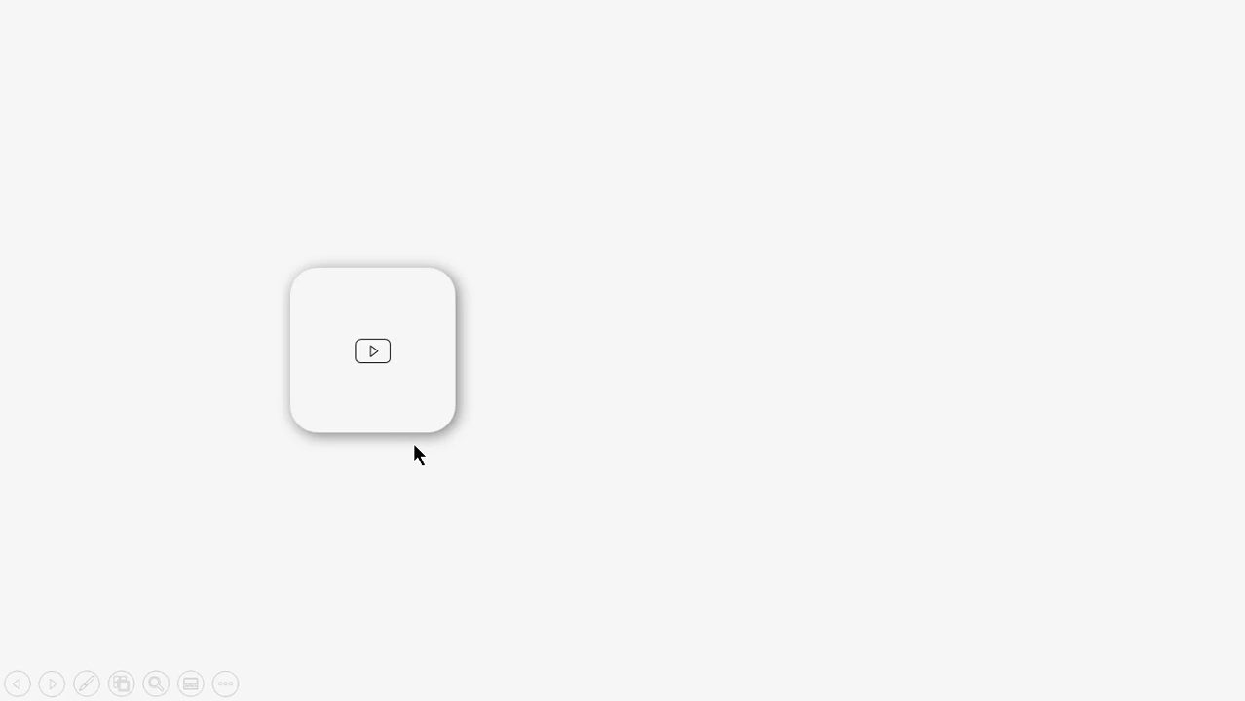
{"action": "key", "text": "Escape"}
{"action": "left_click", "coordinate": [396, 463]}
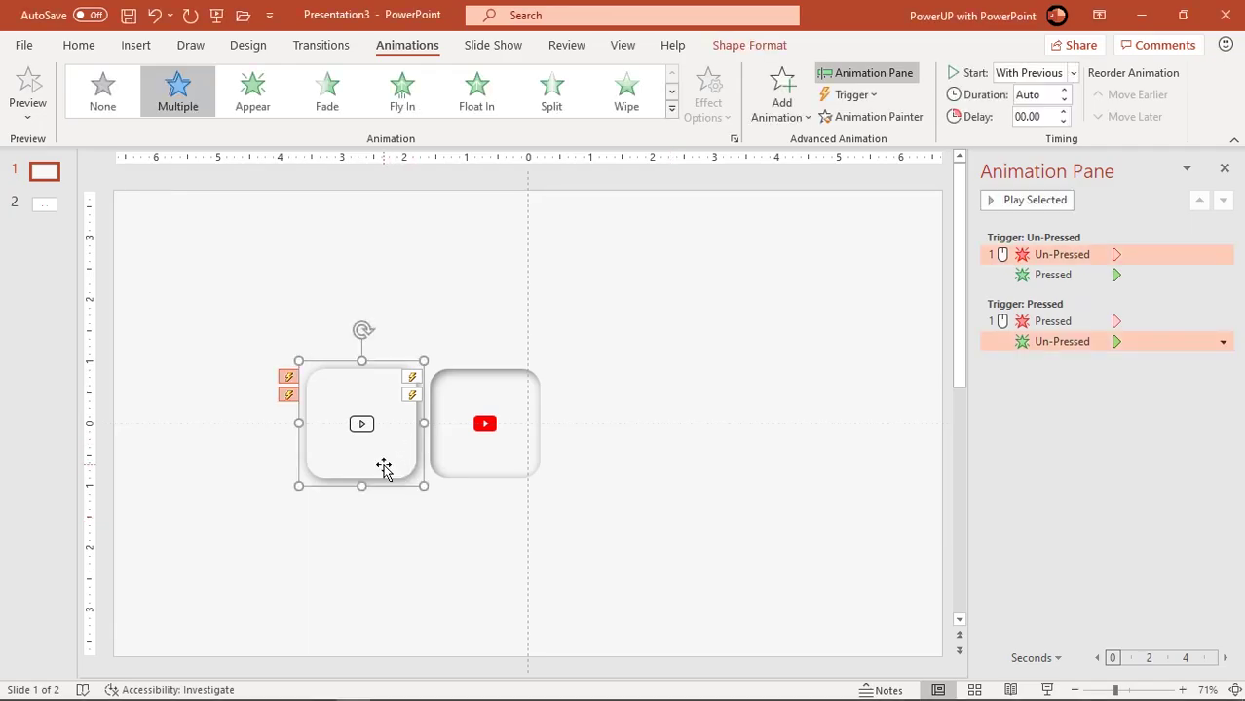
Step: Drag the un-pressed button exactly on top of the pressed button
{"action": "right_click", "coordinate": [384, 465]}
{"action": "left_click", "coordinate": [437, 275]}
{"action": "left_click_drag", "start_coordinate": [365, 473], "coordinate": [497, 457]}
{"action": "left_click", "coordinate": [589, 542]}
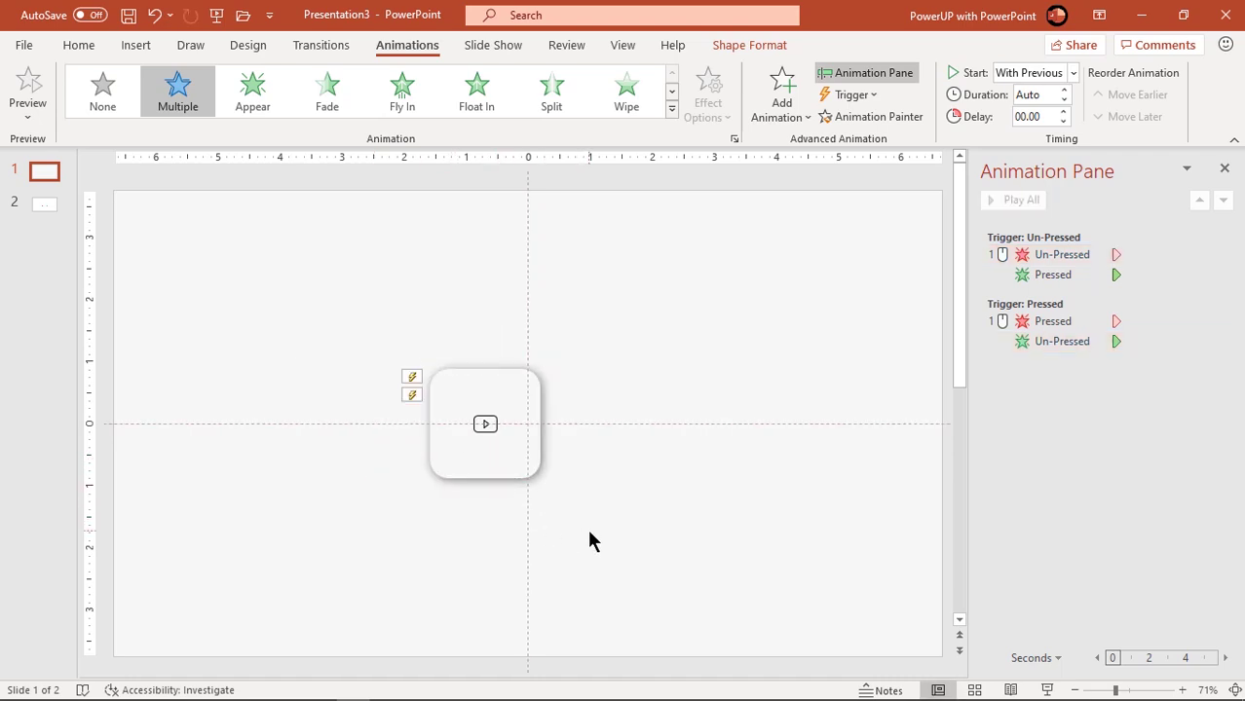
Step: Run the slide show, click the button to test the toggle, and exit
{"action": "key", "text": "F5"}
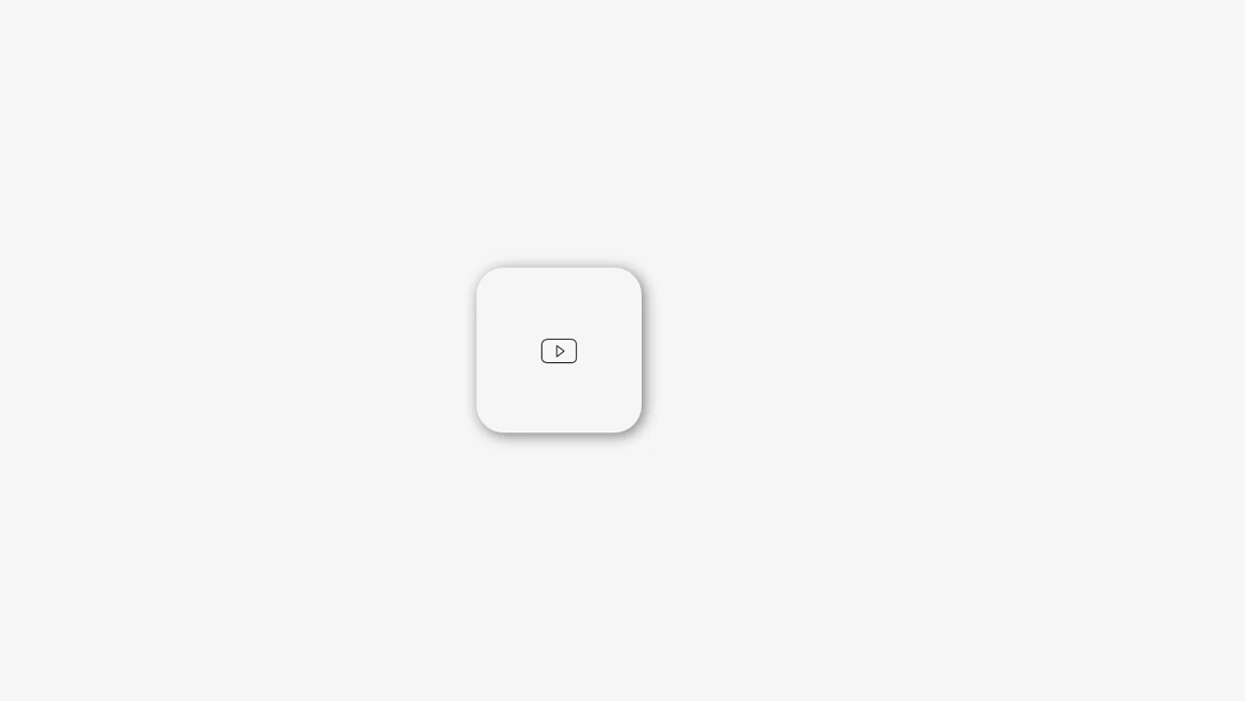
{"action": "left_click", "coordinate": [554, 414]}
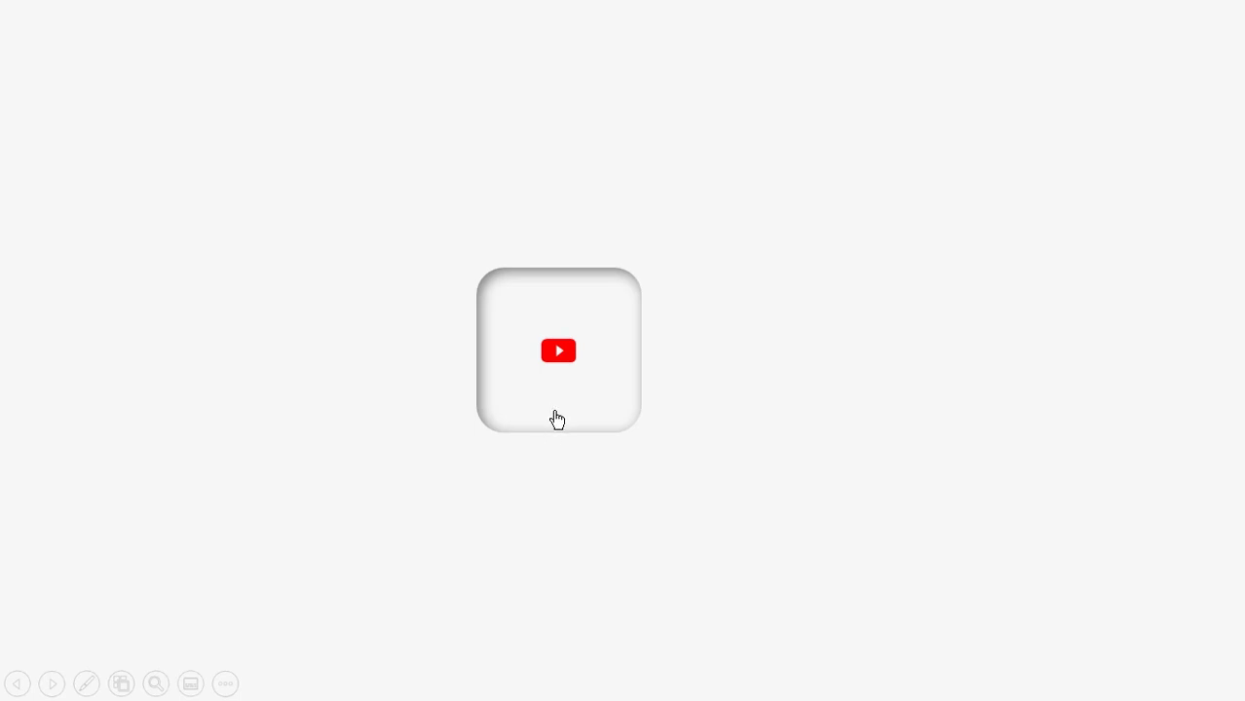
{"action": "key", "text": "Escape"}
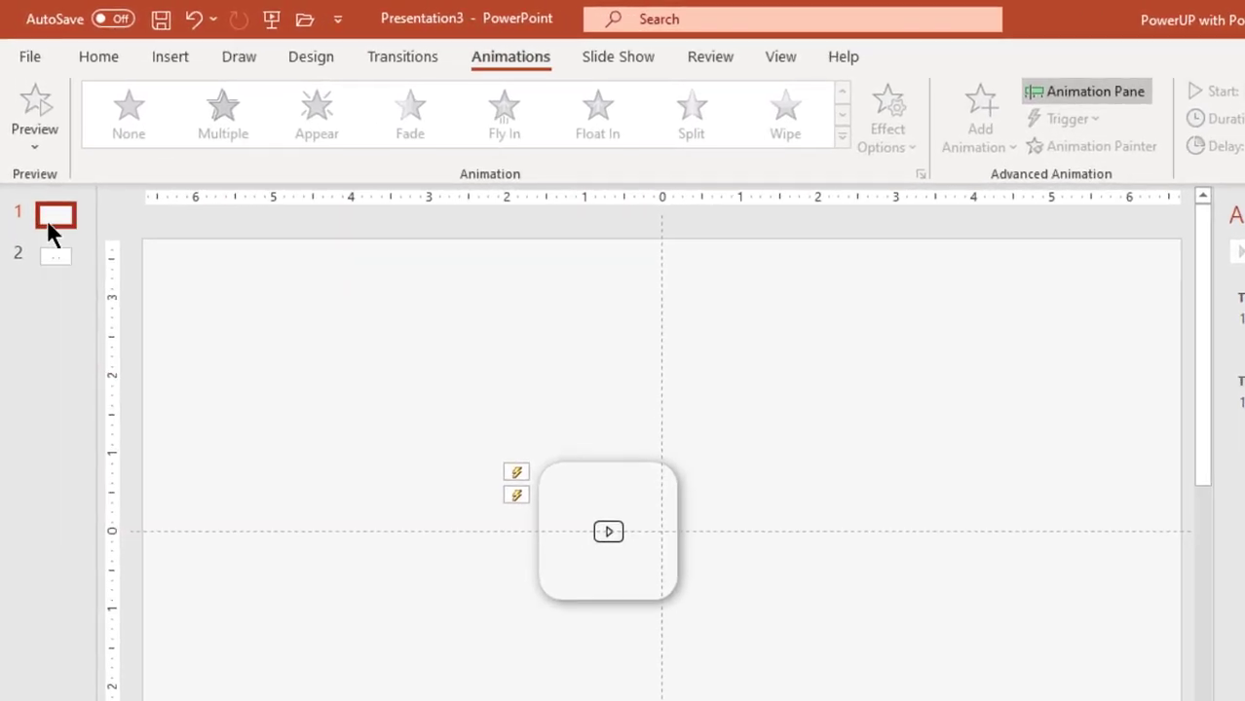
Step: Duplicate slides 1, 2 and 3 for five slides total, then go to slide 2
{"action": "right_click", "coordinate": [47, 219]}
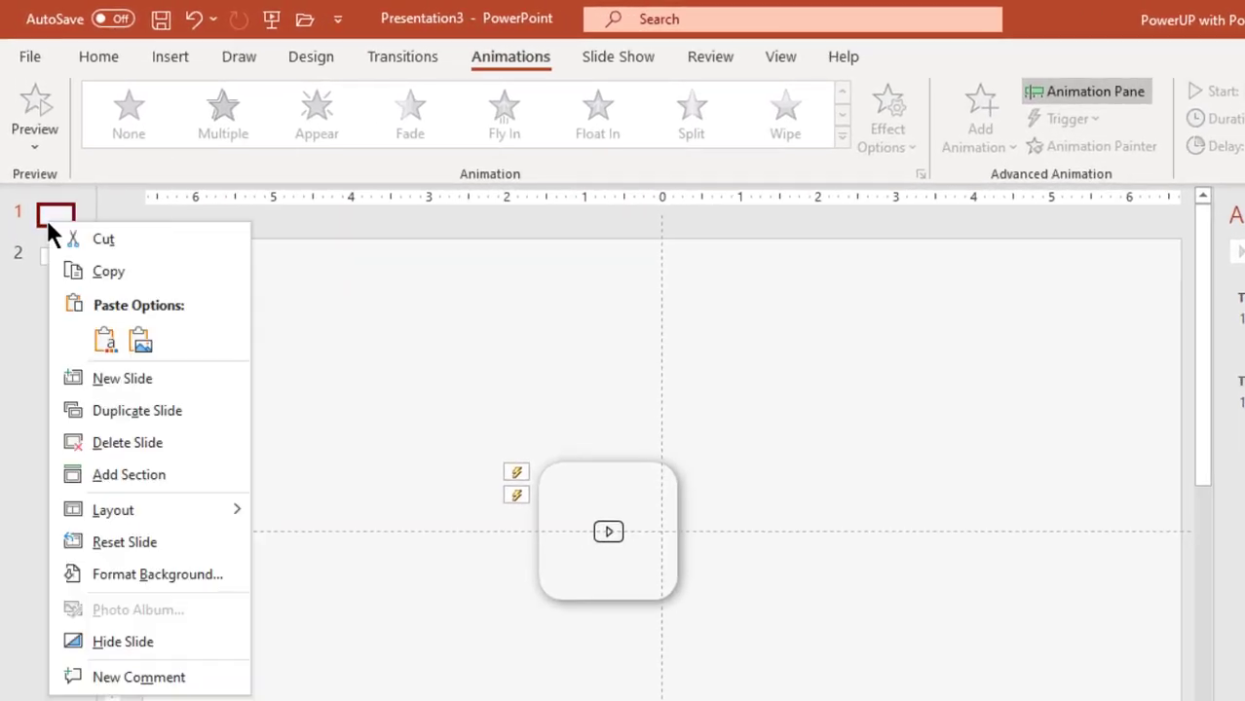
{"action": "left_click", "coordinate": [115, 408]}
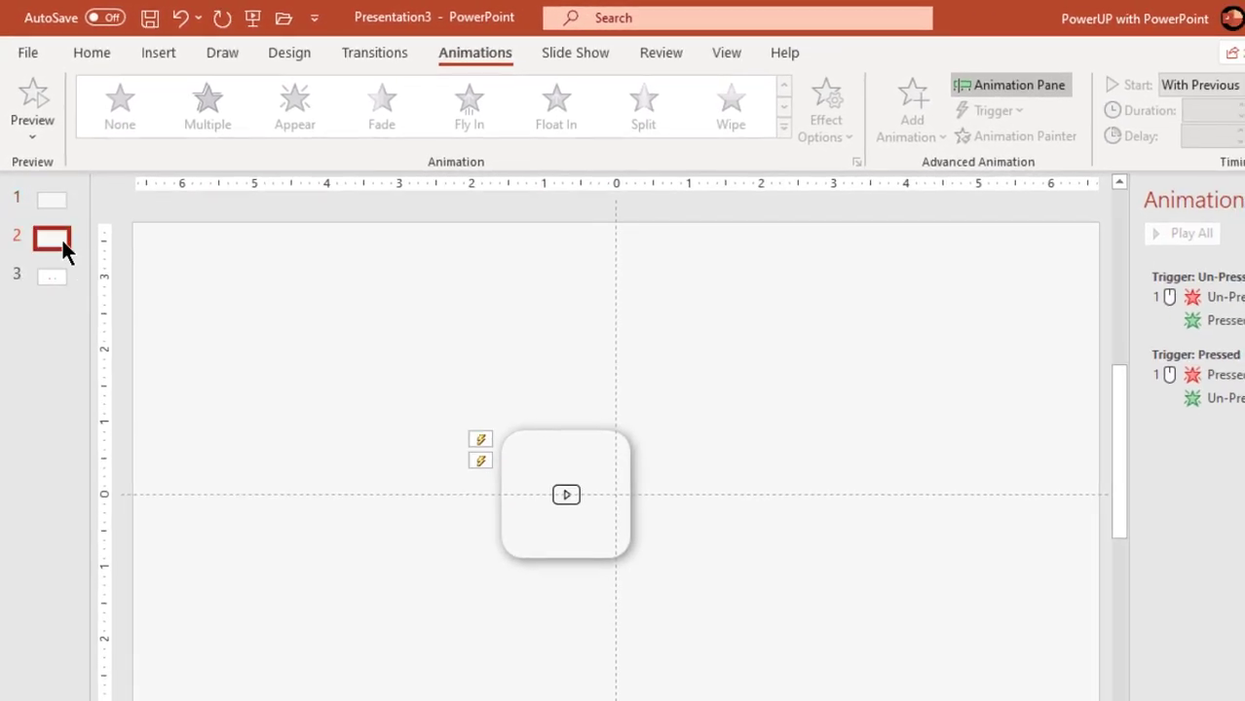
{"action": "right_click", "coordinate": [61, 239]}
{"action": "left_click", "coordinate": [136, 416]}
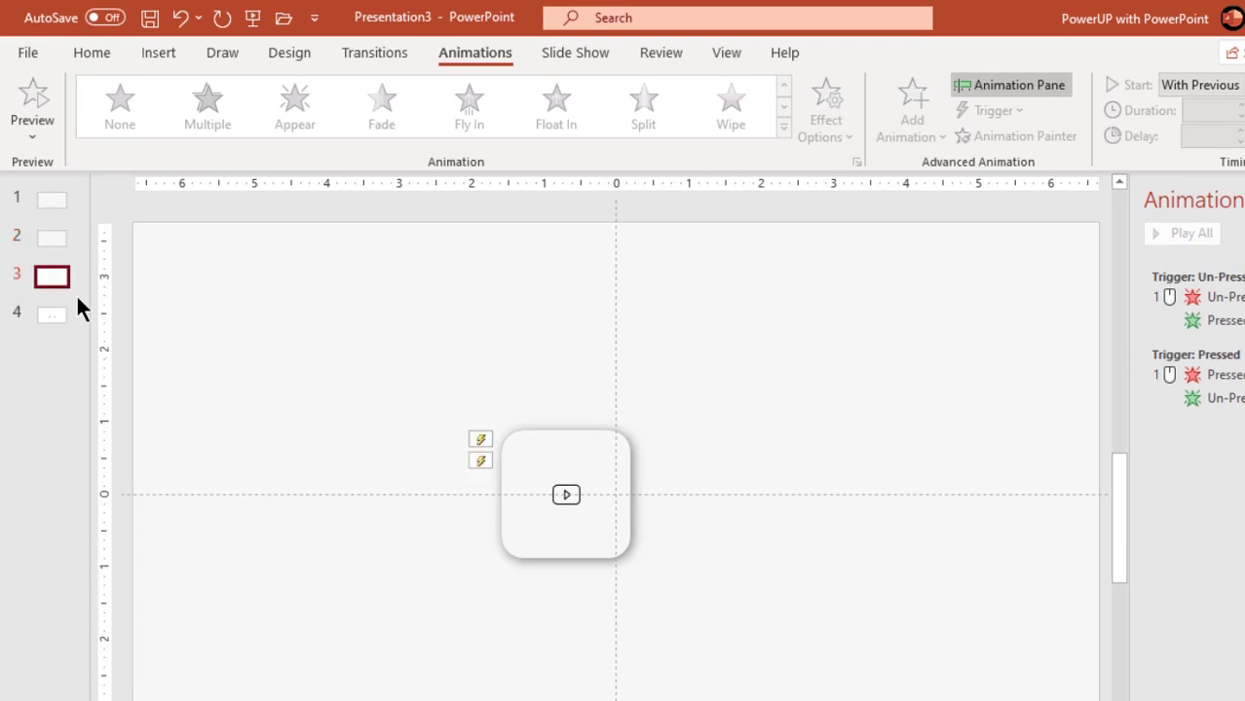
{"action": "right_click", "coordinate": [58, 281]}
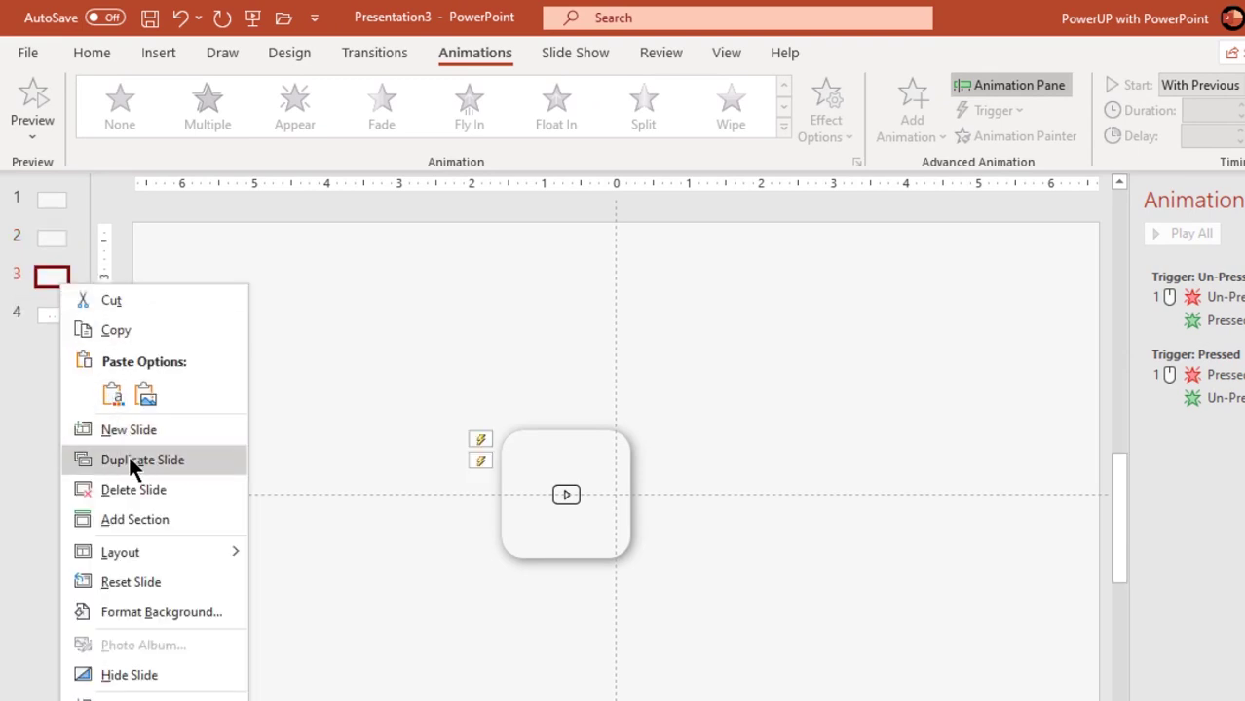
{"action": "left_click", "coordinate": [127, 453]}
{"action": "left_click", "coordinate": [57, 236]}
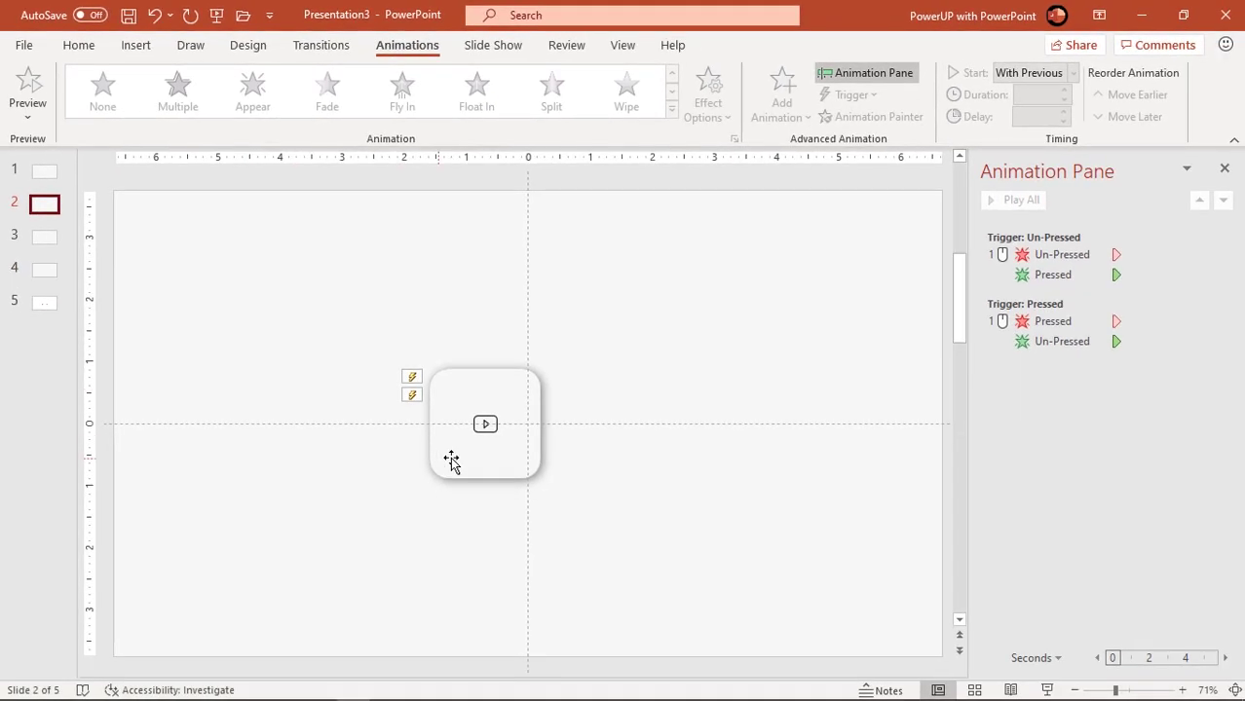
Step: Move the un-pressed button aside and ungroup both slide 2 buttons into separate shapes
{"action": "left_click_drag", "start_coordinate": [451, 462], "coordinate": [302, 461]}
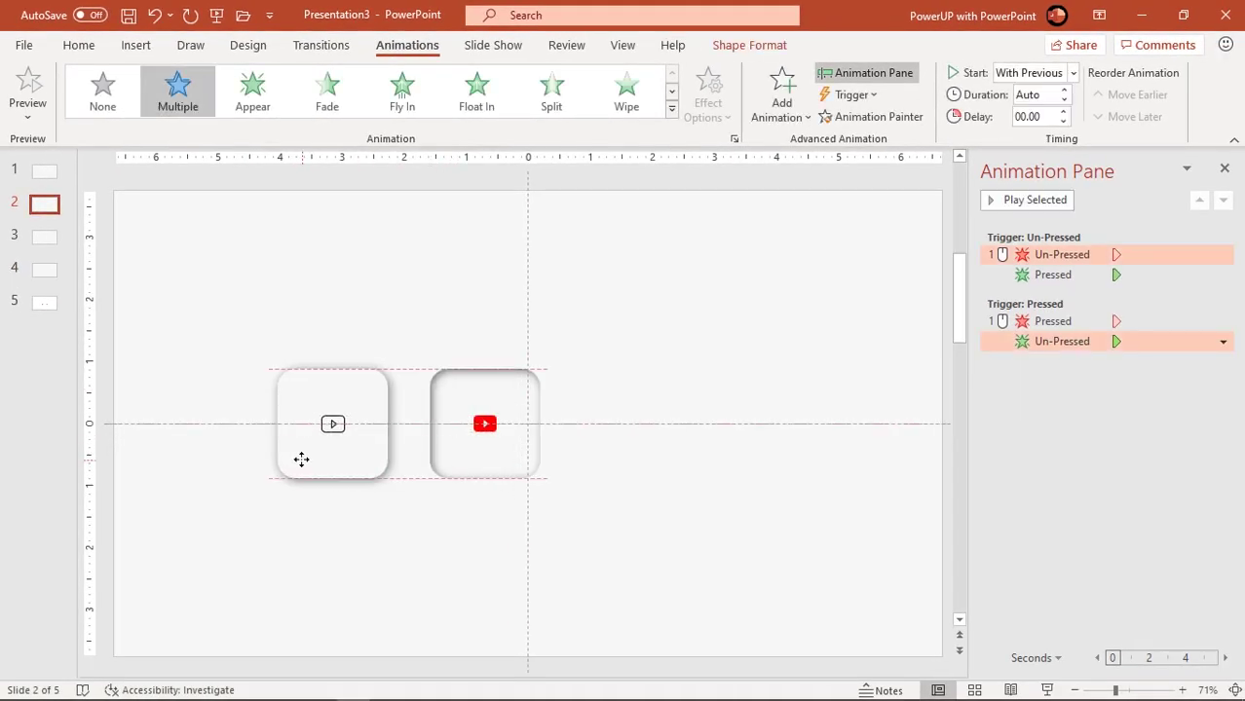
{"action": "left_click", "coordinate": [465, 477], "text": "shift"}
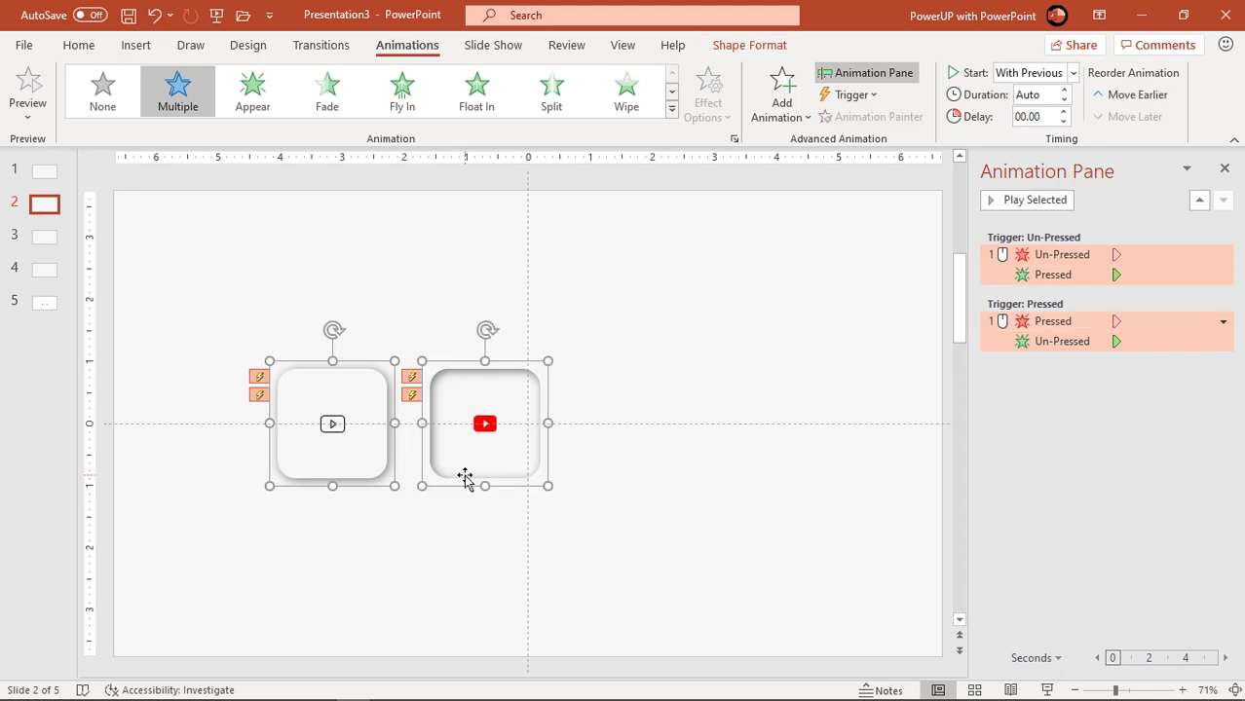
{"action": "right_click", "coordinate": [466, 482]}
{"action": "mouse_move", "coordinate": [608, 246]}
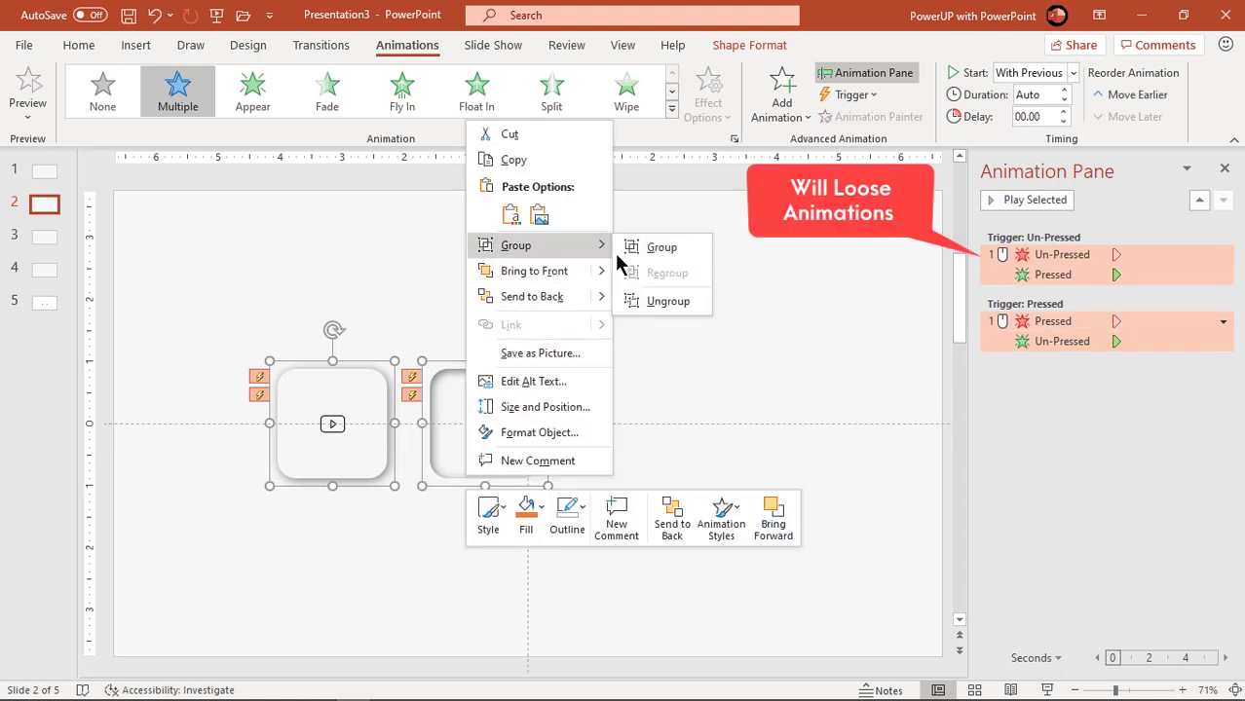
{"action": "left_click", "coordinate": [670, 302]}
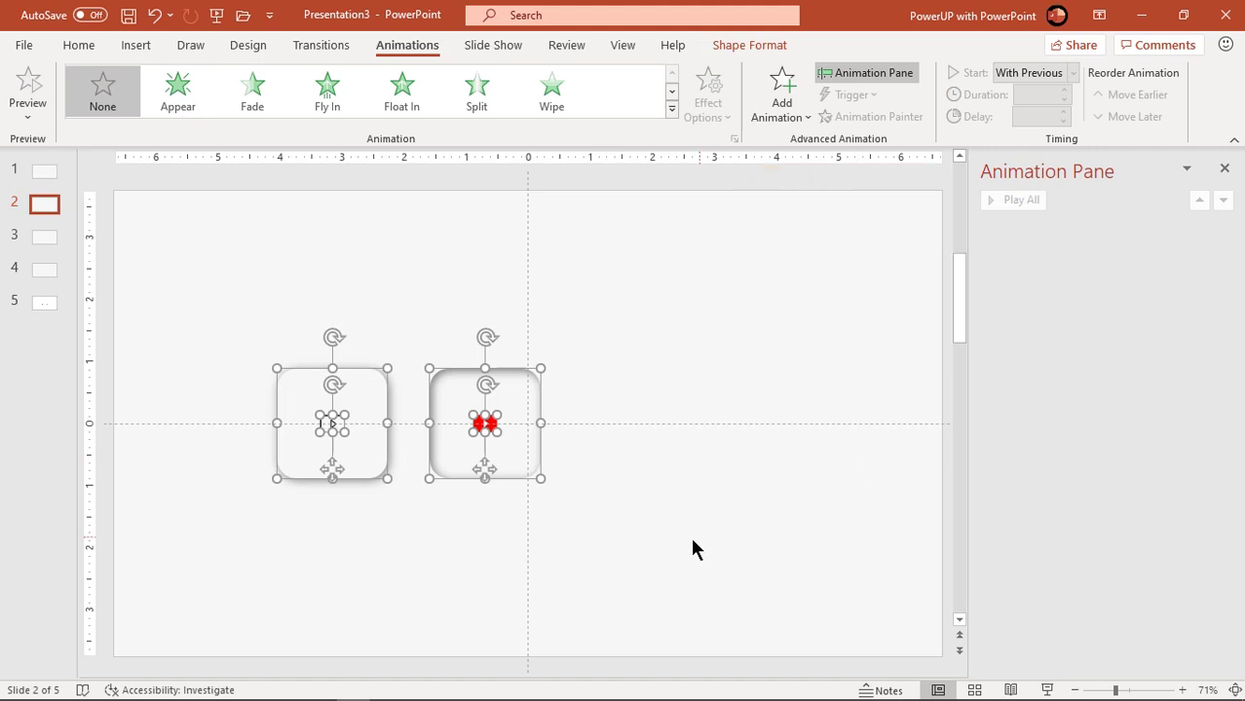
Step: Delete the two YouTube icons from the slide 2 tiles
{"action": "left_click", "coordinate": [659, 514]}
{"action": "left_click", "coordinate": [332, 425]}
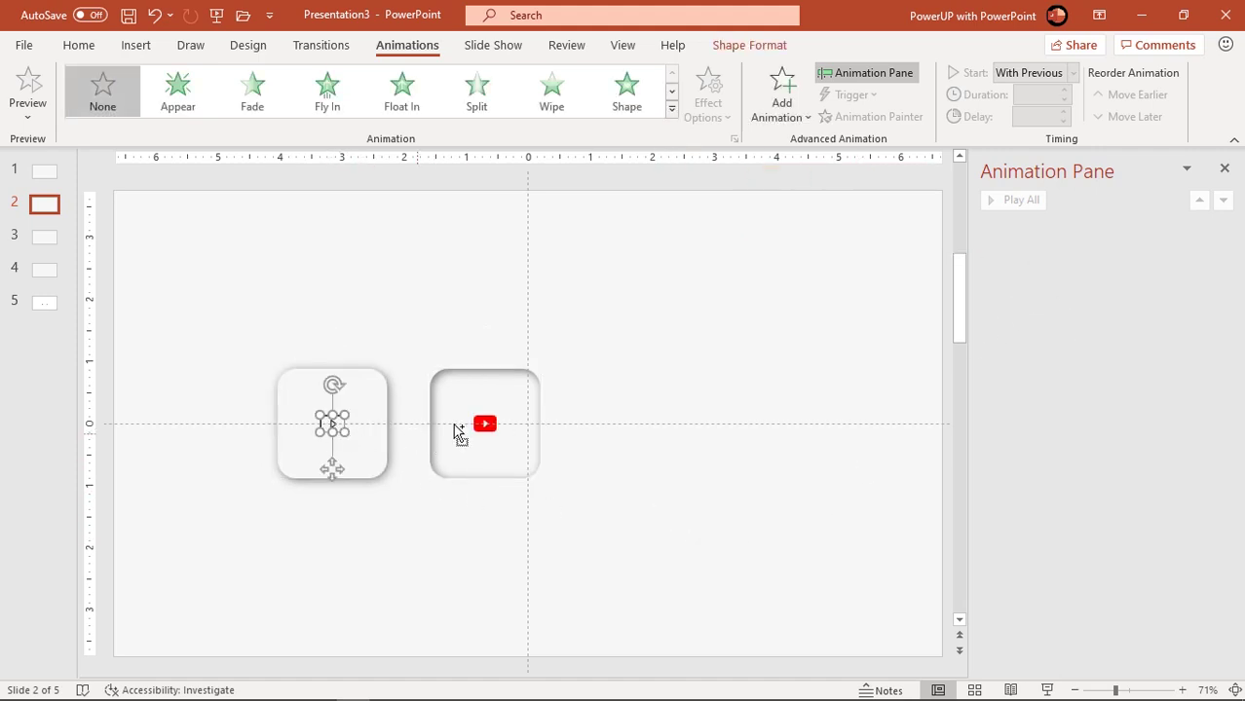
{"action": "left_click", "coordinate": [485, 423], "text": "shift"}
{"action": "key", "text": "Delete"}
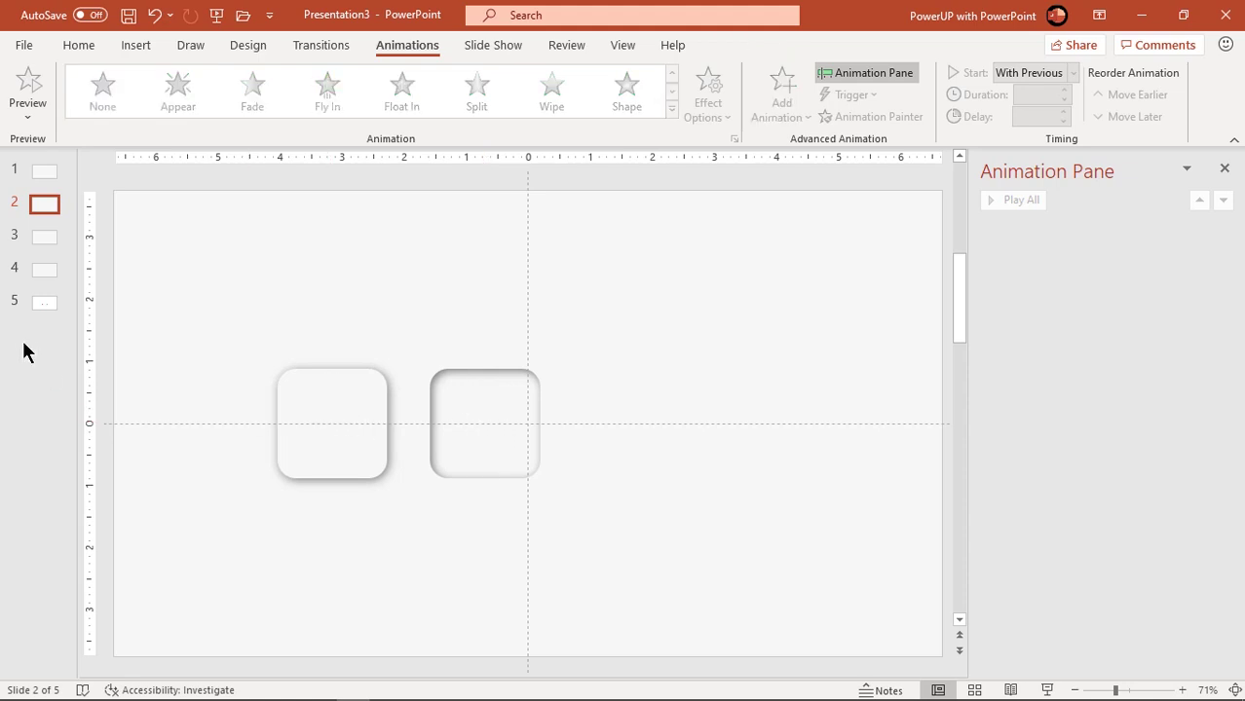
Step: Copy both Skype icons from slide 5 and paste them onto slide 2
{"action": "left_click", "coordinate": [43, 303]}
{"action": "left_click_drag", "start_coordinate": [459, 353], "coordinate": [655, 505]}
{"action": "left_click", "coordinate": [47, 207]}
{"action": "key", "text": "ctrl+v"}
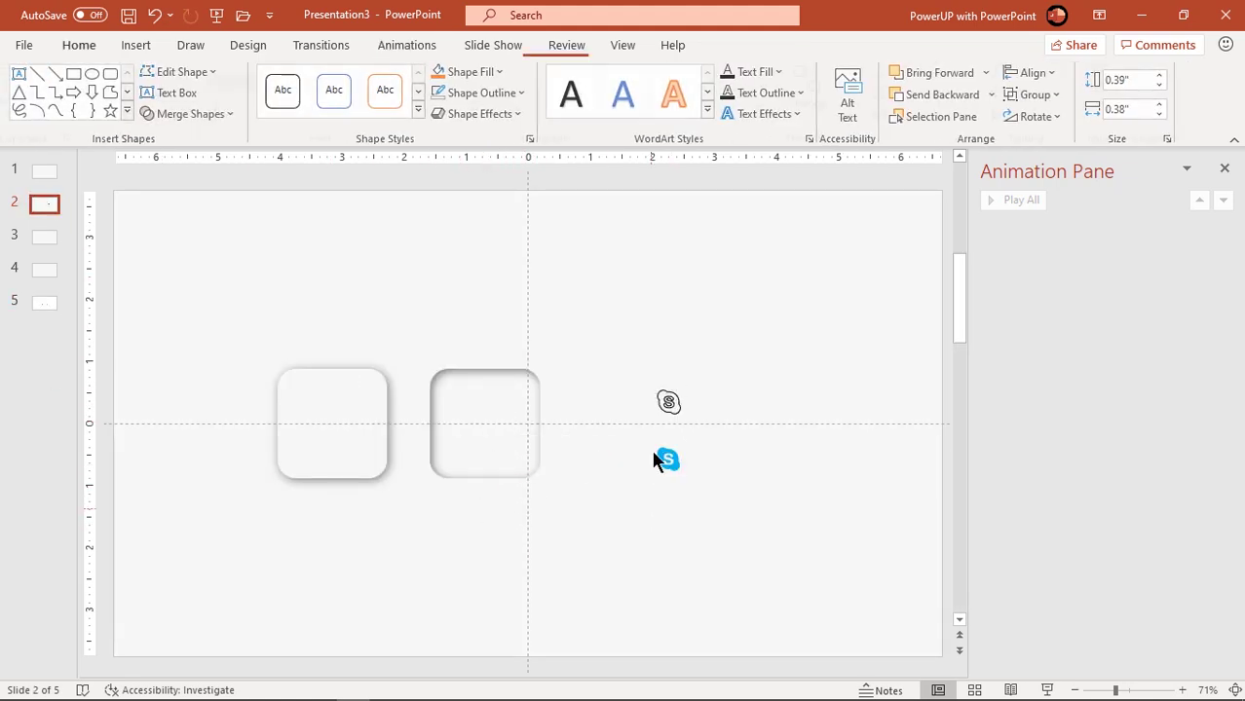